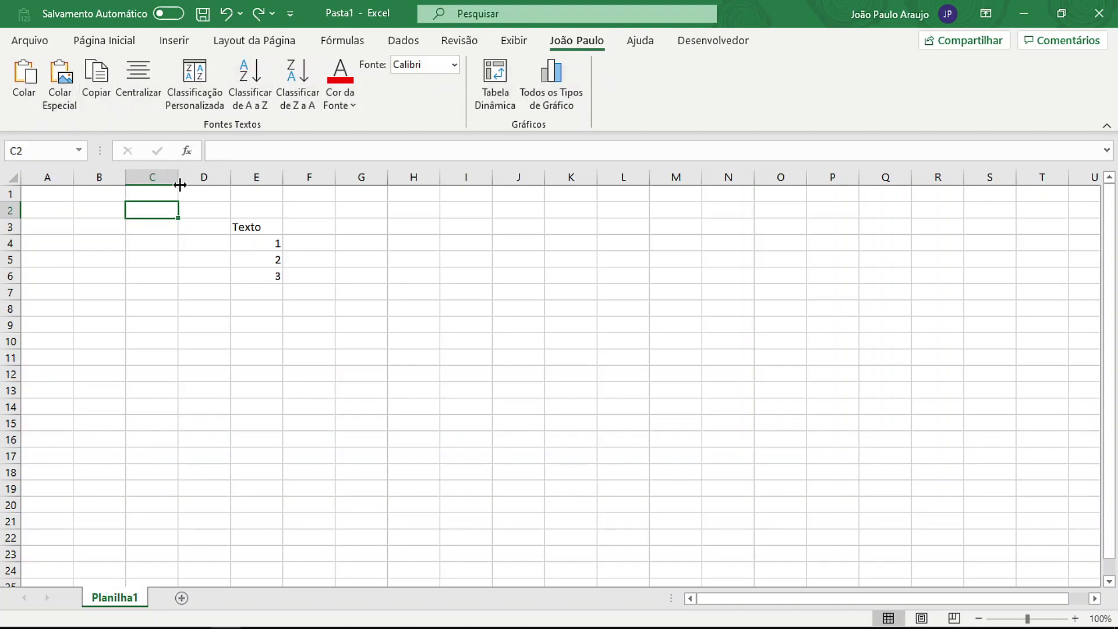
# Step: Select the Texto data in E3:E6 and compare the custom tab with Página Inicial and Inserir
pyautogui.moveTo(274, 228); pyautogui.dragTo(270, 271)
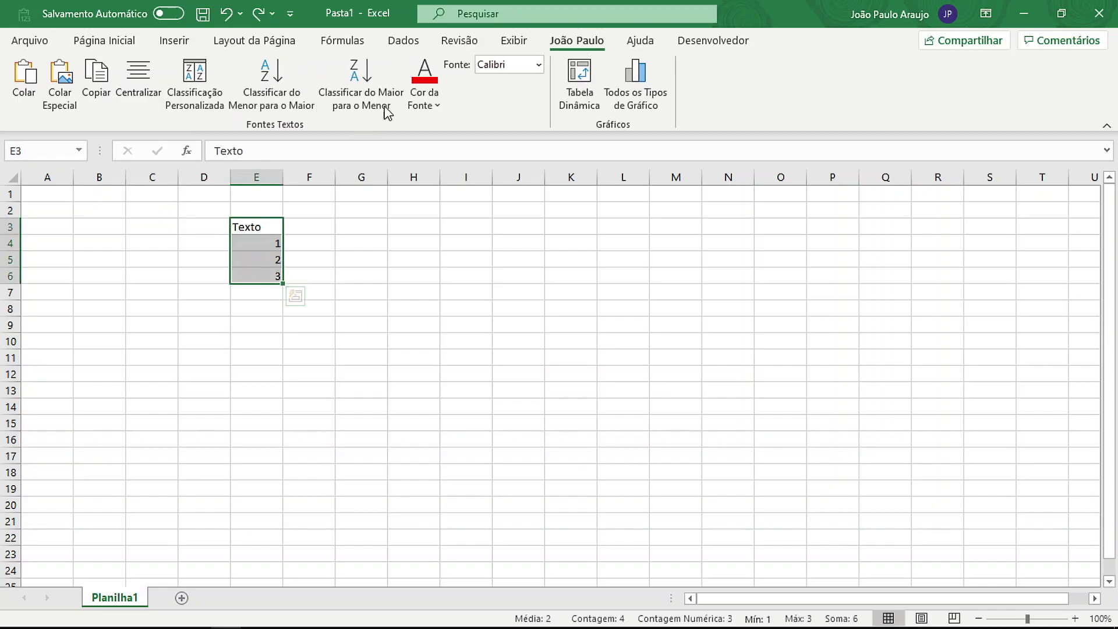
pyautogui.click(439, 107)
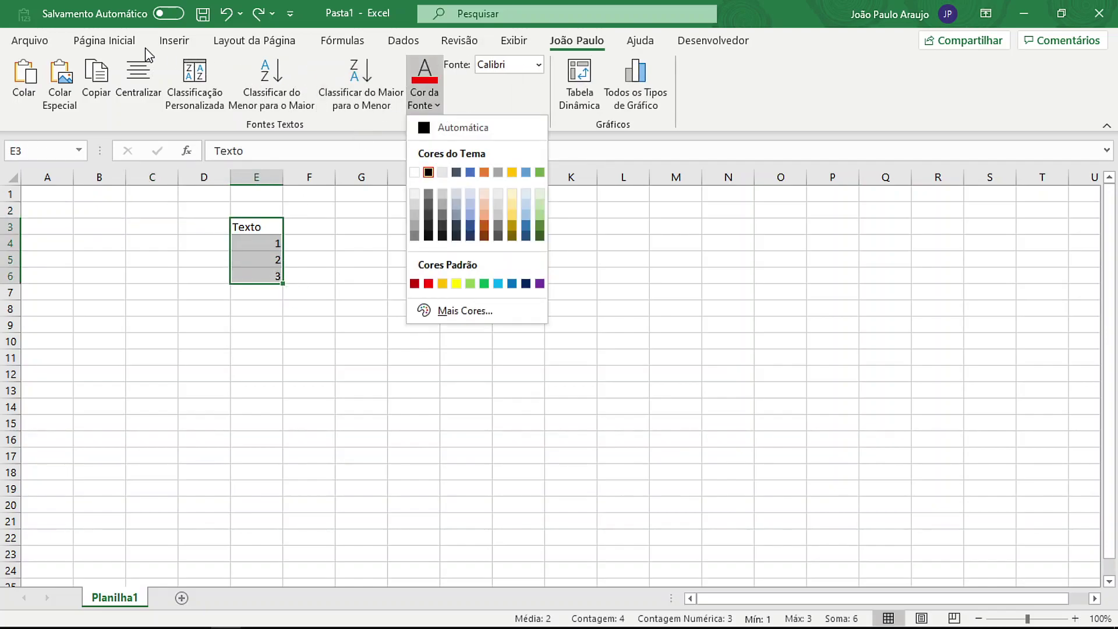
pyautogui.click(131, 45)
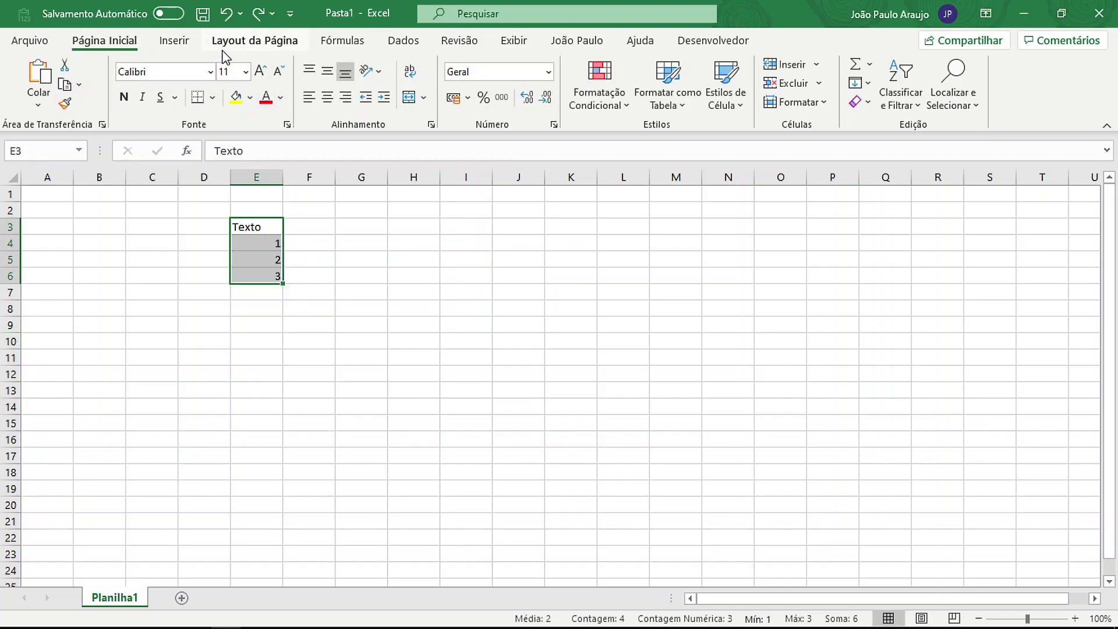
pyautogui.click(181, 44)
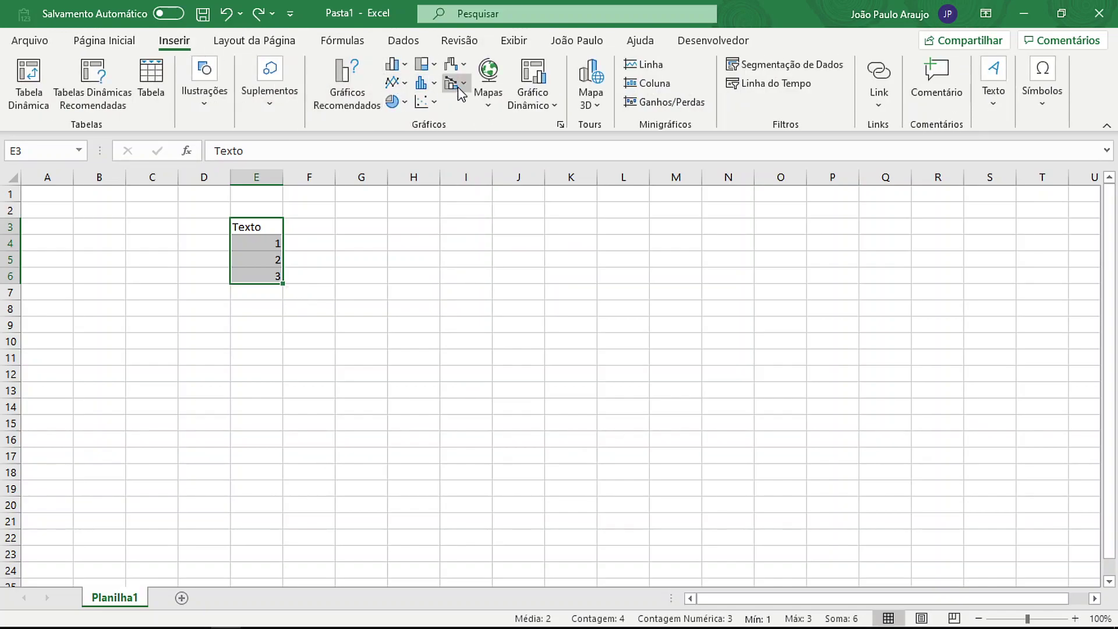
pyautogui.click(571, 45)
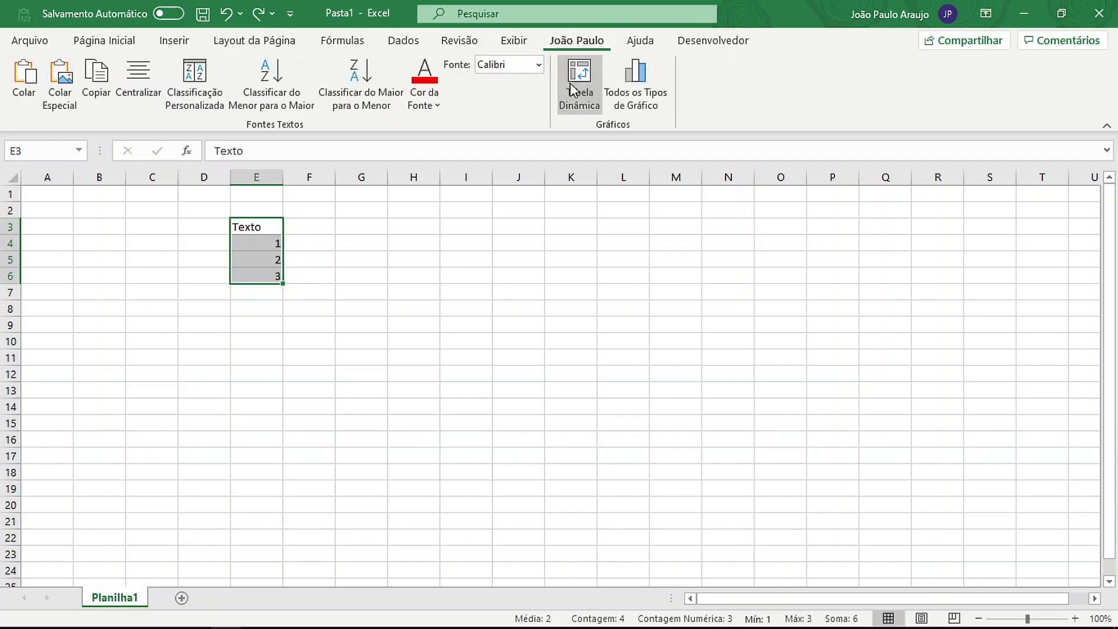
# Step: Browse Todos os Tipos de Gráfico and close it without inserting a chart
pyautogui.click(635, 93)
pyautogui.click(461, 107)
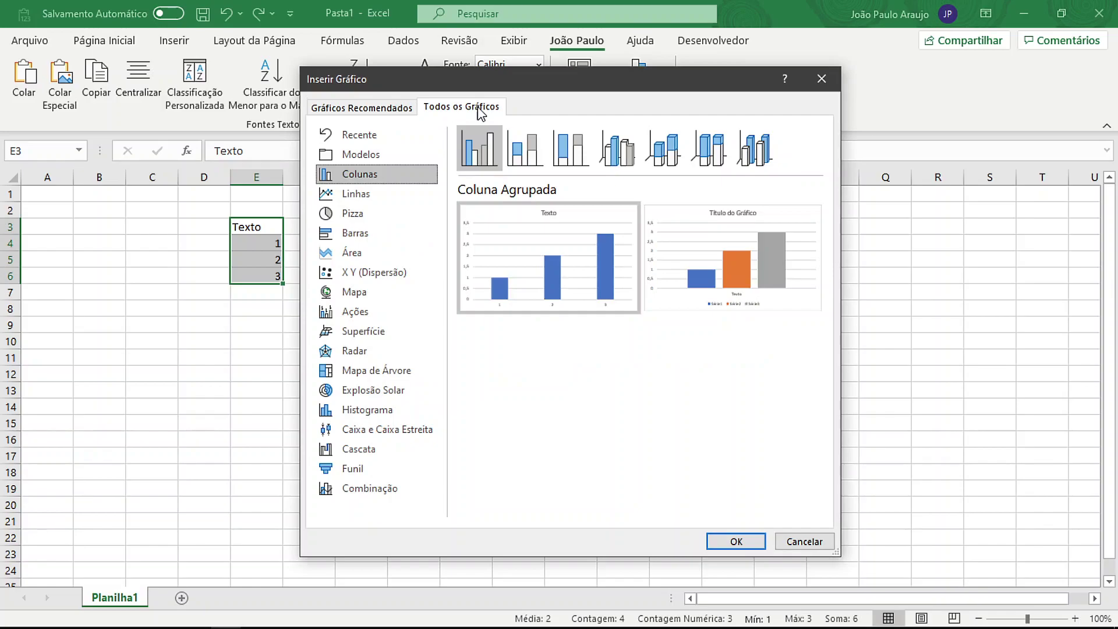
pyautogui.click(821, 77)
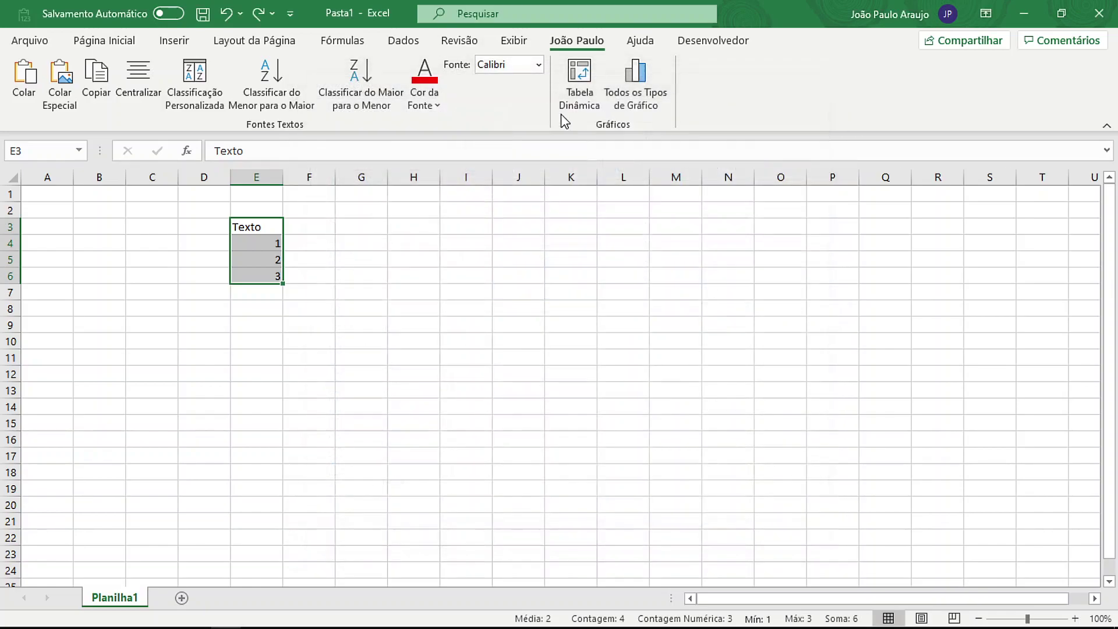
# Step: Colour the Texto data in E3:E6 green, keeping the Calibri font
pyautogui.click(435, 105)
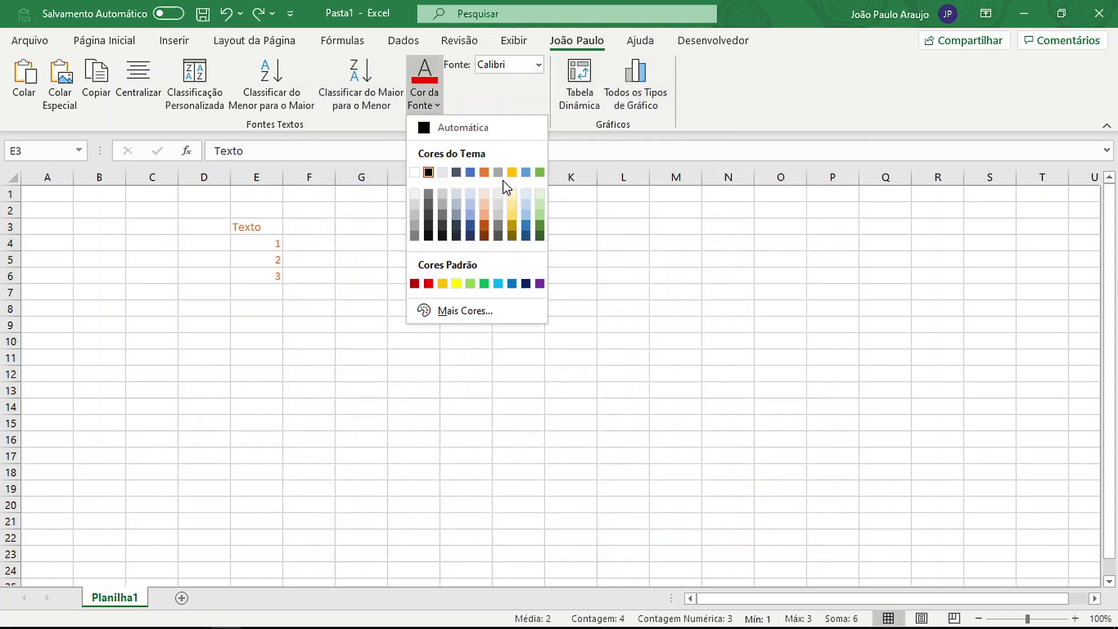
pyautogui.click(484, 283)
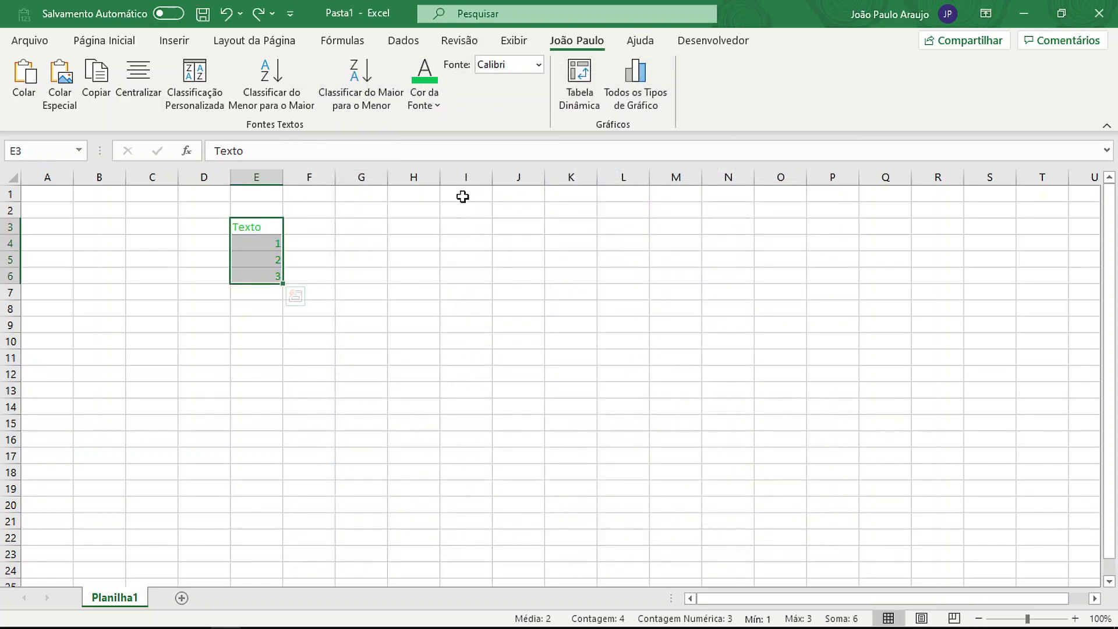
pyautogui.click(541, 65)
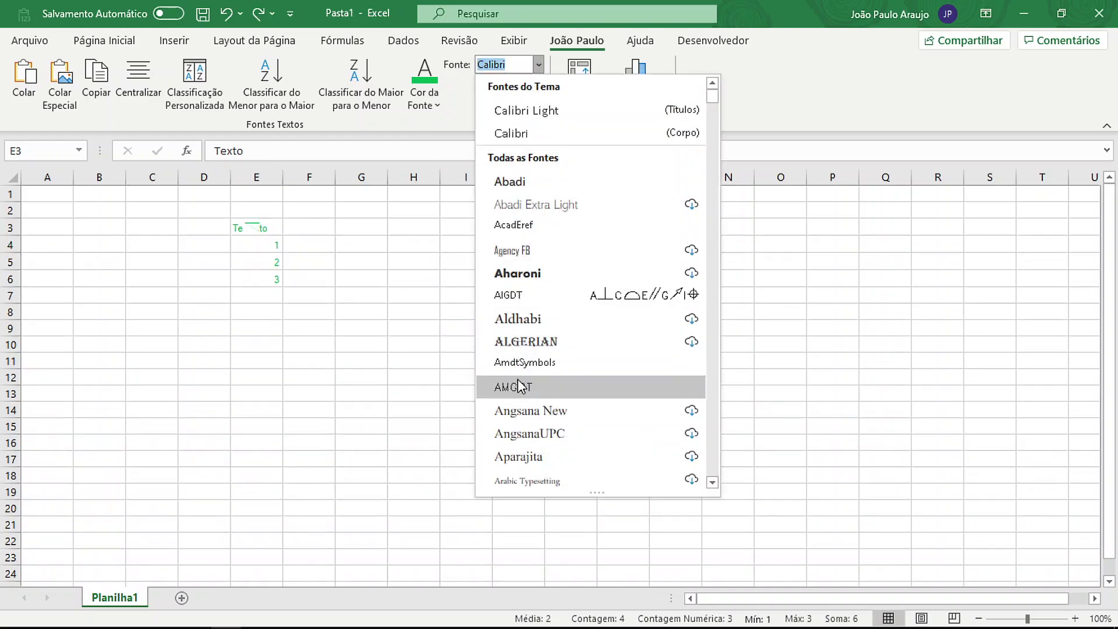
pyautogui.click(538, 65)
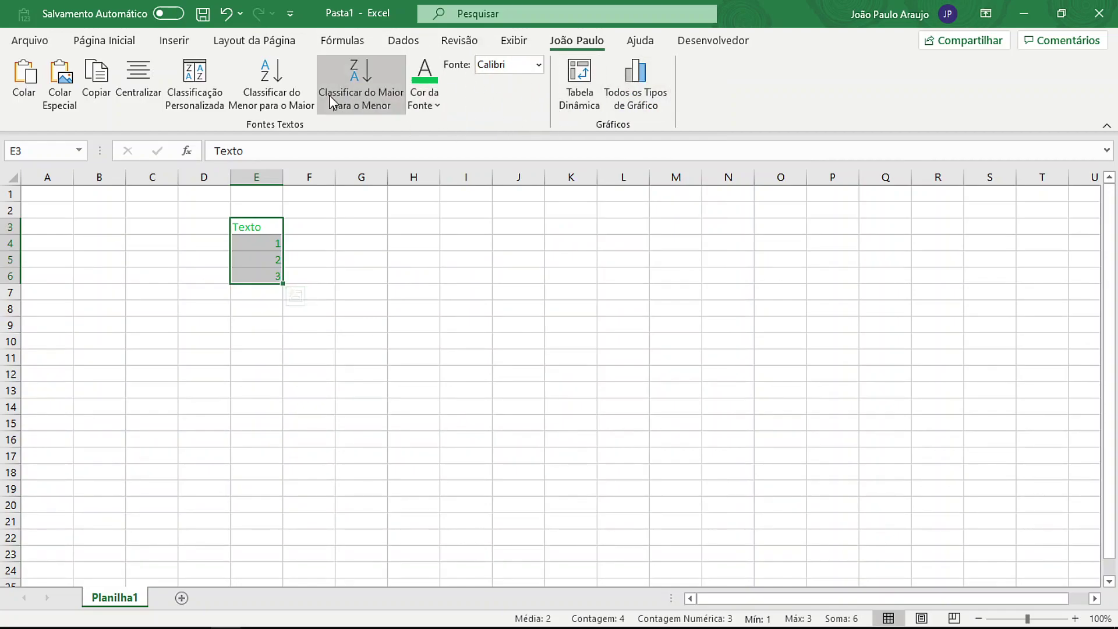
# Step: Switch to the Inserir commands and right-click an empty ribbon area for Personalizar a Faixa de Opções
pyautogui.click(129, 46)
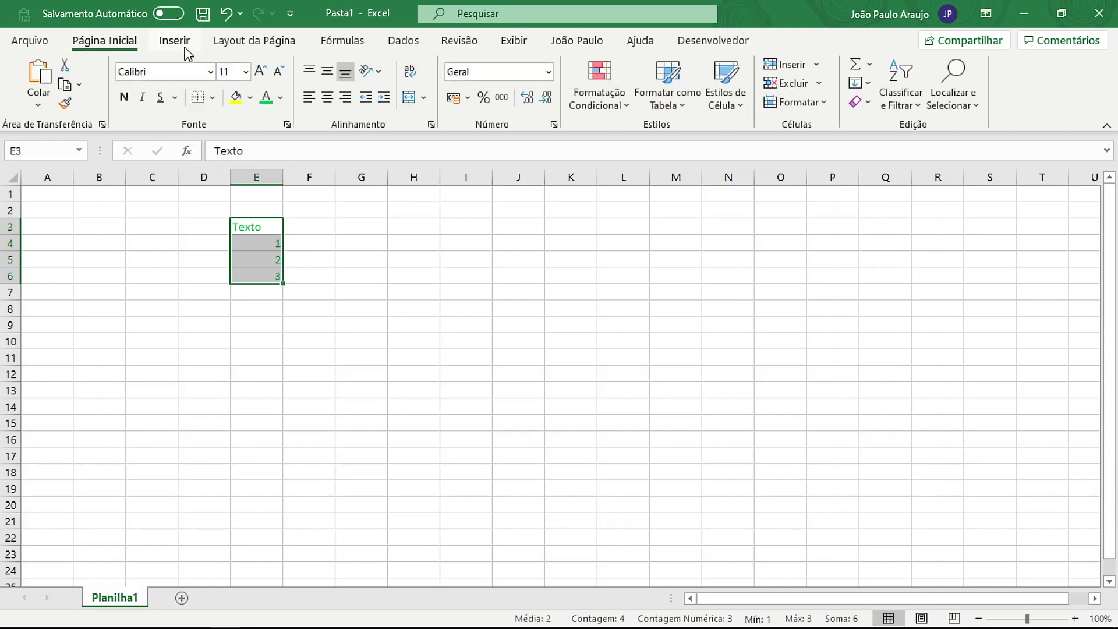
pyautogui.click(183, 46)
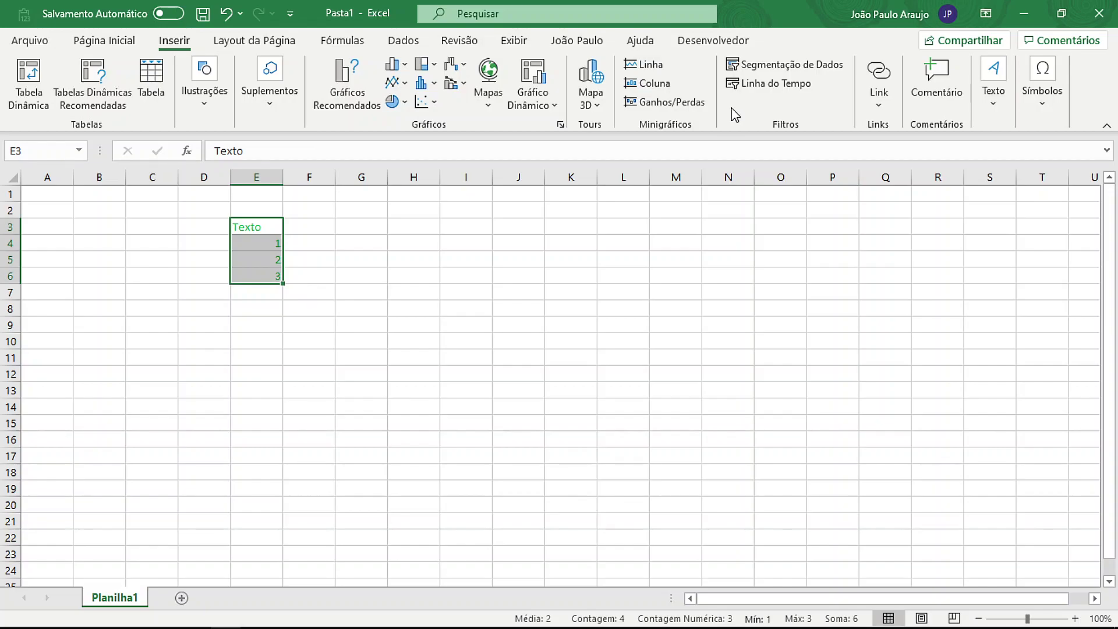
pyautogui.rightClick(732, 108)
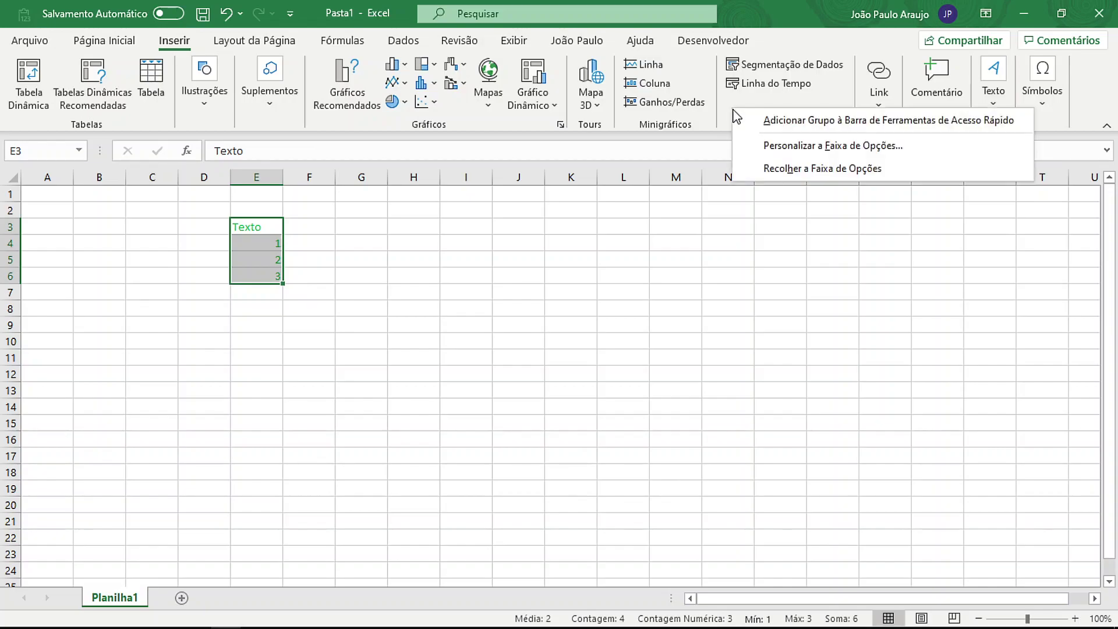
# Step: Open Personalizar Faixa de Opções, reposition the Opções do Excel window, and browse the available commands
pyautogui.click(876, 151)
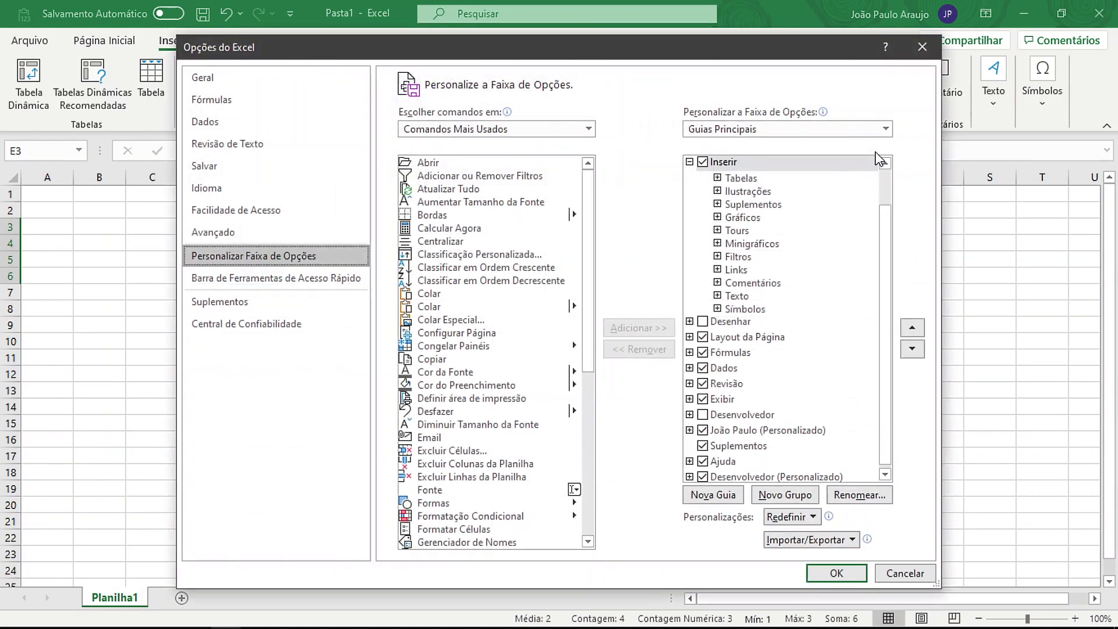
pyautogui.moveTo(634, 53); pyautogui.dragTo(501, 104)
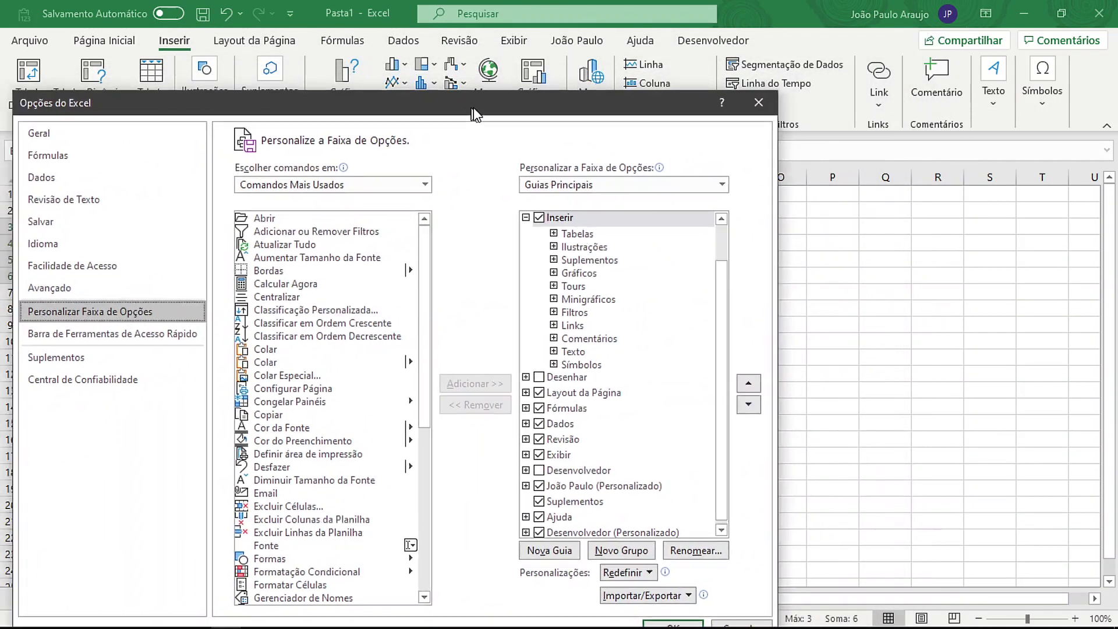
pyautogui.click(344, 229)
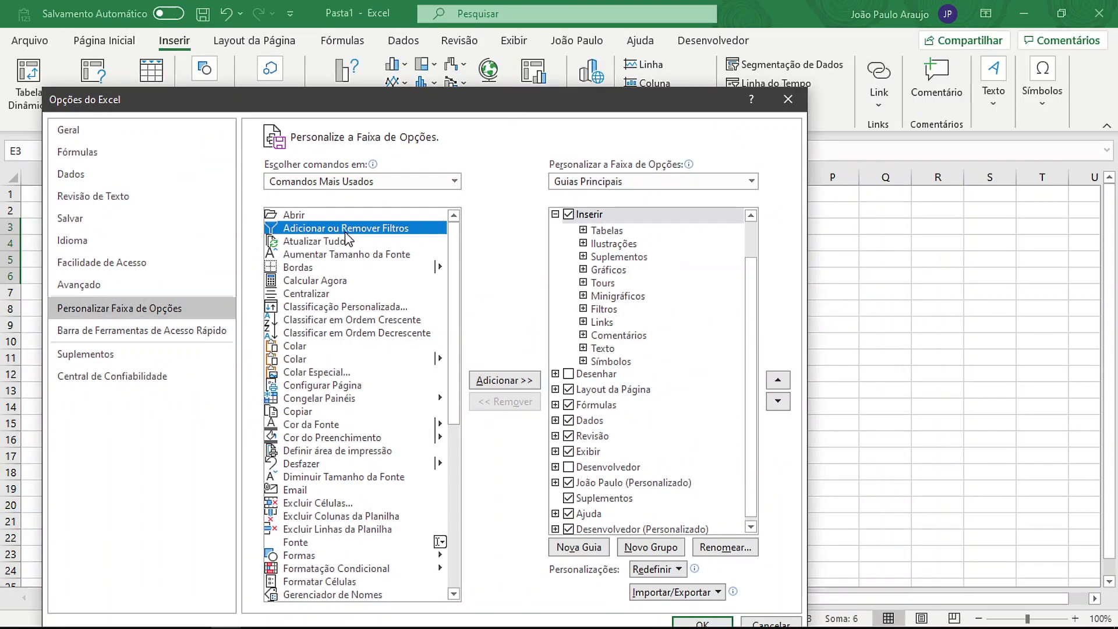
pyautogui.click(317, 307)
pyautogui.click(317, 373)
pyautogui.click(313, 464)
pyautogui.click(312, 515)
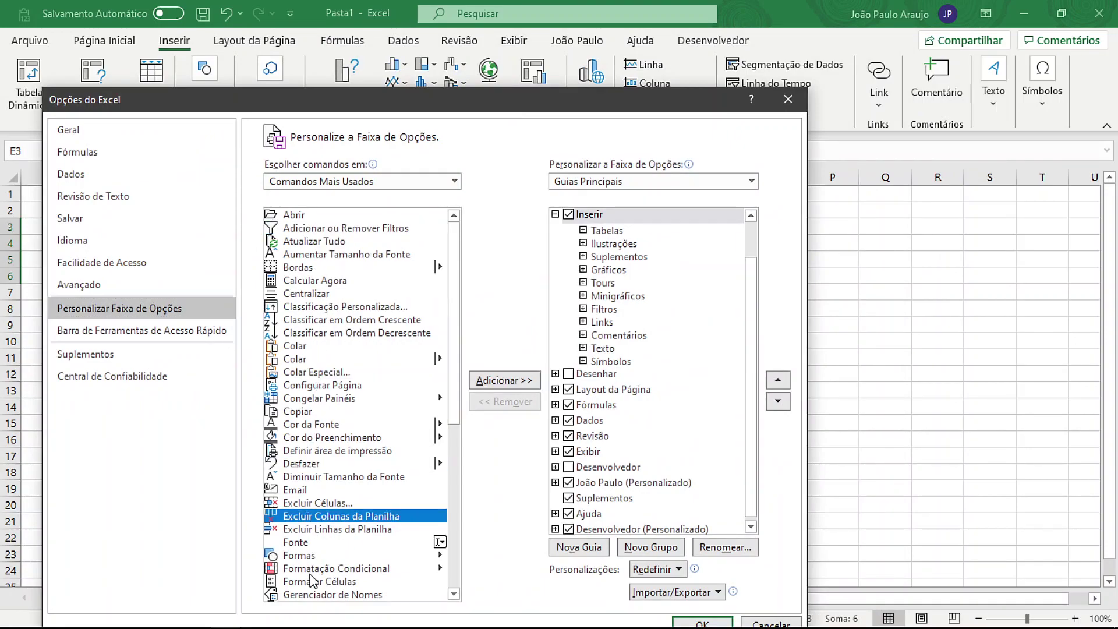
pyautogui.click(312, 568)
pyautogui.click(326, 516)
pyautogui.click(326, 464)
pyautogui.click(351, 397)
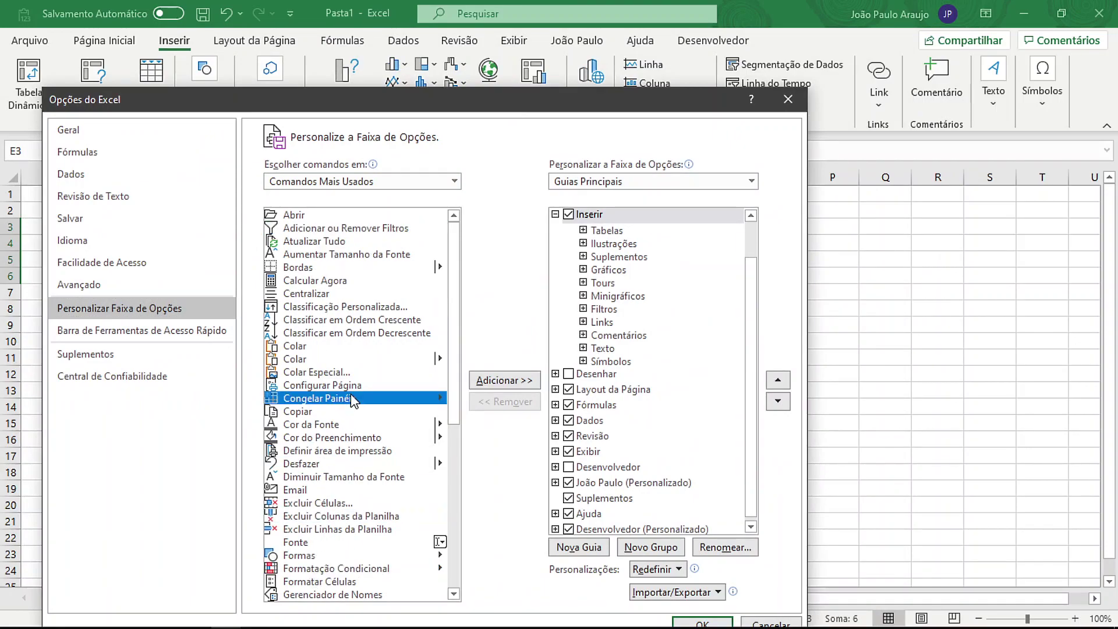
# Step: Set 'Escolher comandos em' to Comandos Mais Usados and scroll the tab tree to the top
pyautogui.click(314, 183)
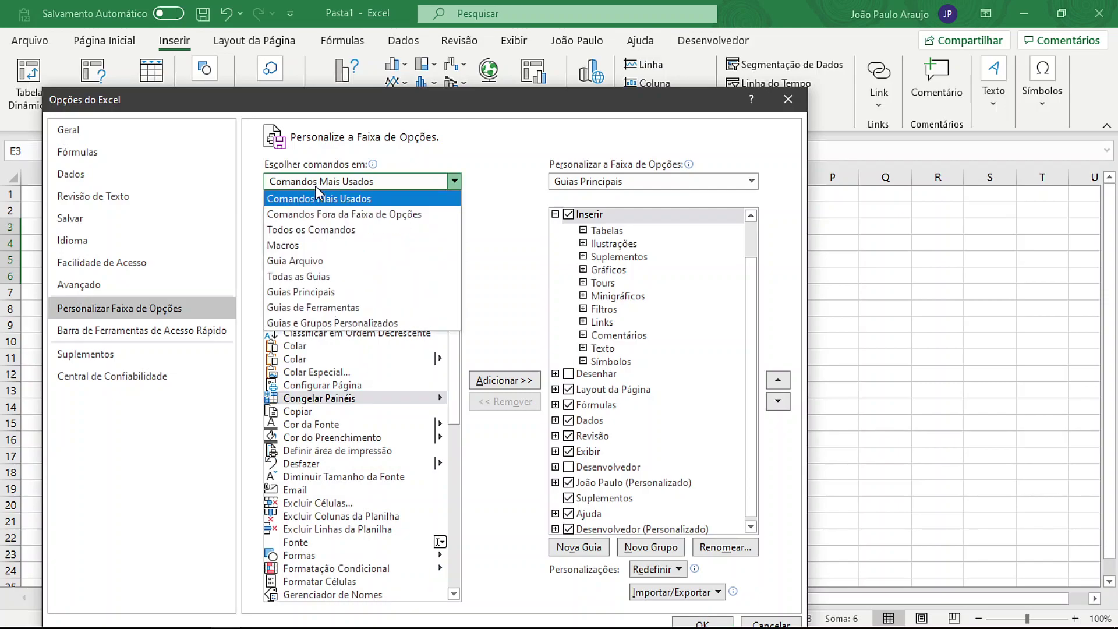
pyautogui.click(455, 181)
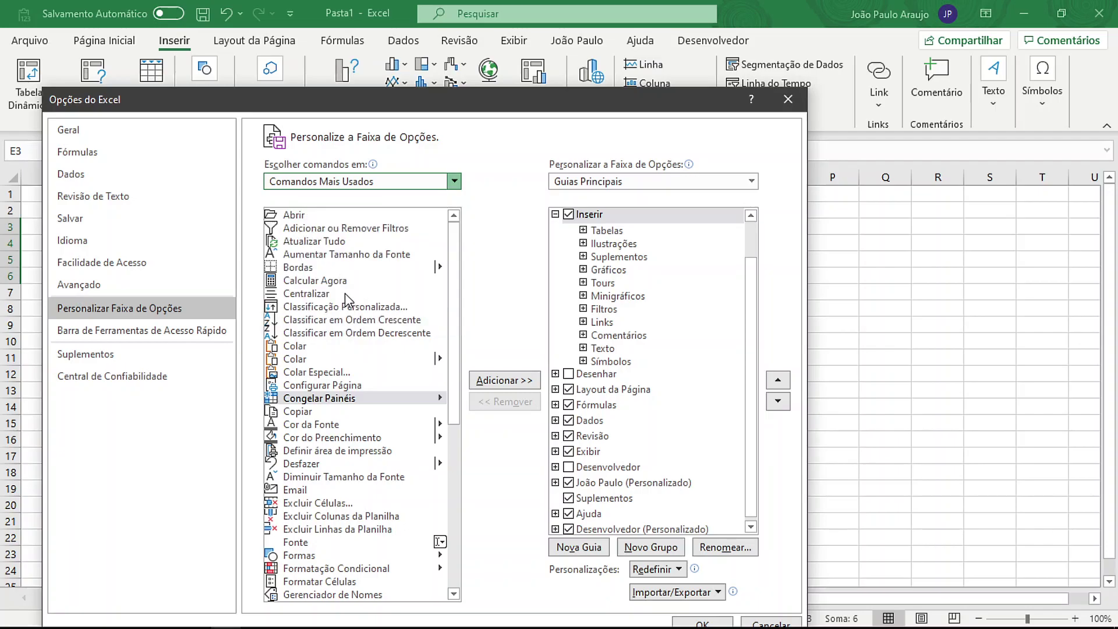
pyautogui.moveTo(455, 228)
pyautogui.mouseDown()
pyautogui.moveTo(443, 417)
pyautogui.moveTo(456, 582)
pyautogui.mouseUp()
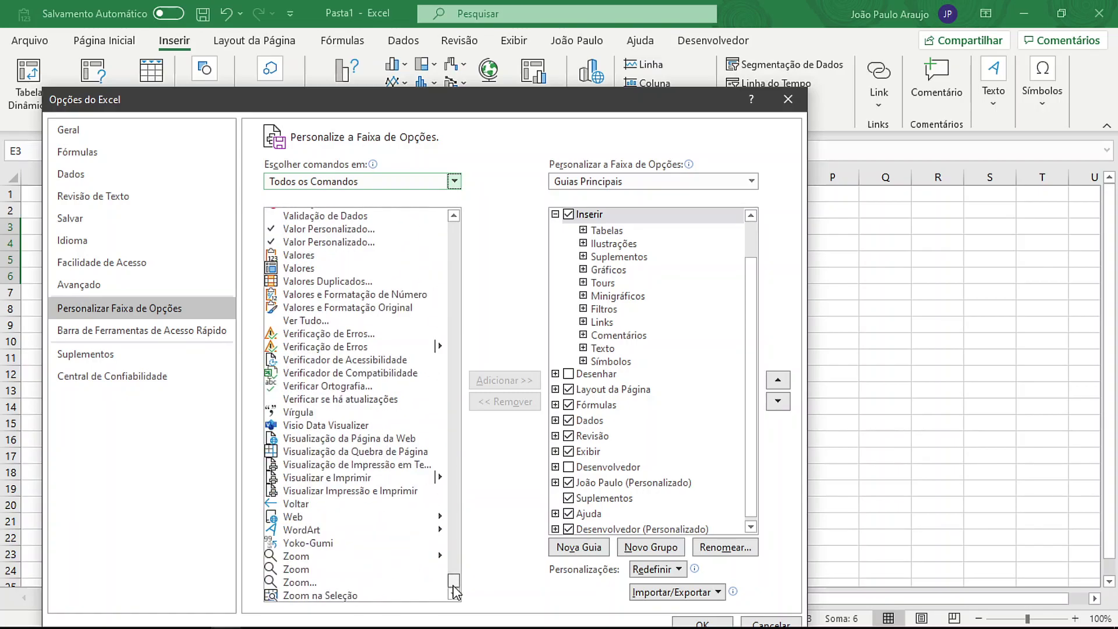
pyautogui.click(455, 183)
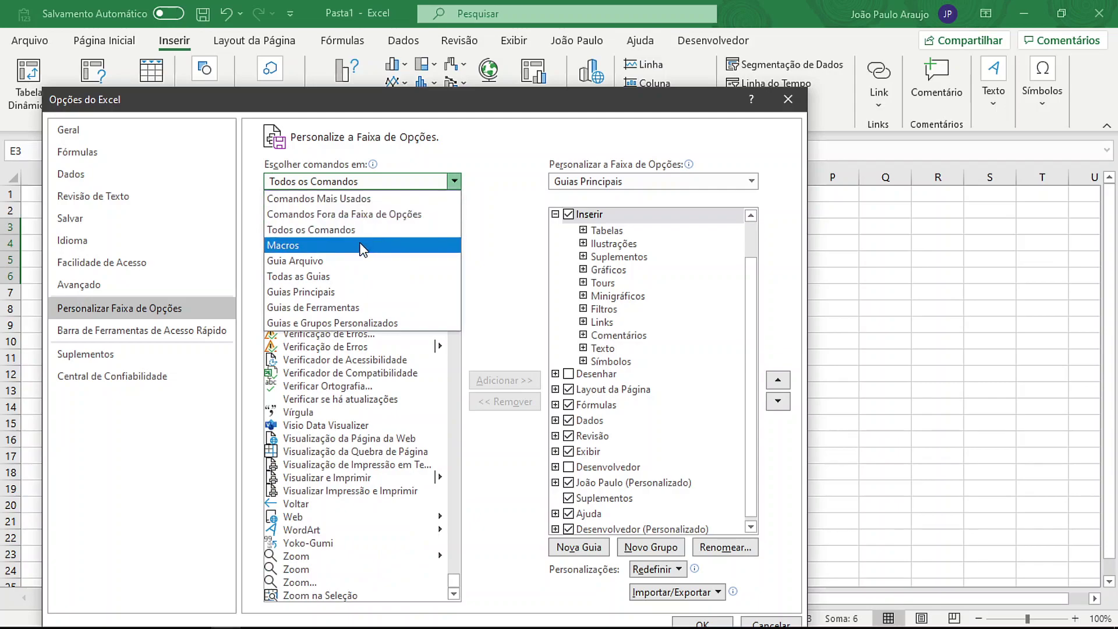
pyautogui.click(328, 201)
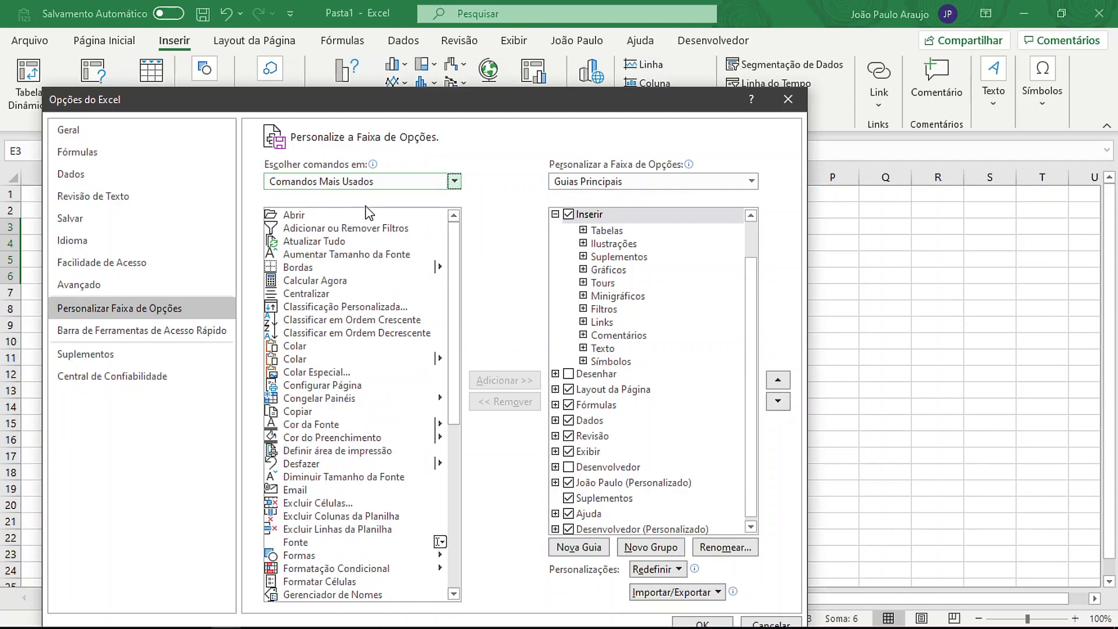
pyautogui.moveTo(454, 251)
pyautogui.mouseDown()
pyautogui.moveTo(452, 425)
pyautogui.moveTo(478, 239)
pyautogui.mouseUp()
# Step: Remove the old Personalizado tab from Guias Principais with << Remover, leaving only Desenvolvedor
pyautogui.moveTo(750, 282); pyautogui.dragTo(750, 244)
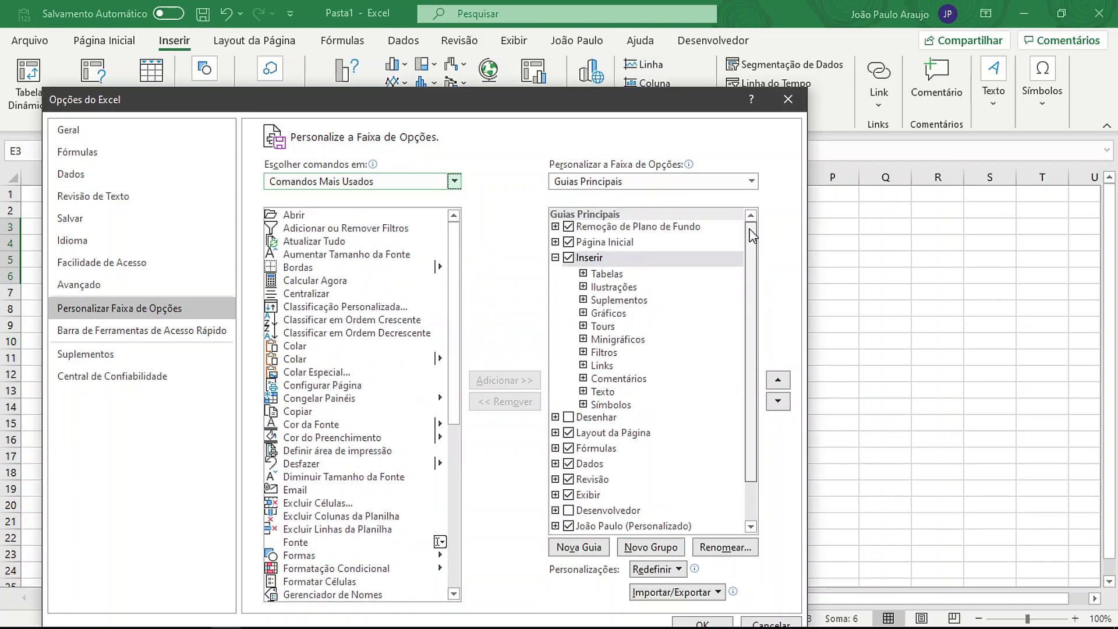
pyautogui.click(556, 258)
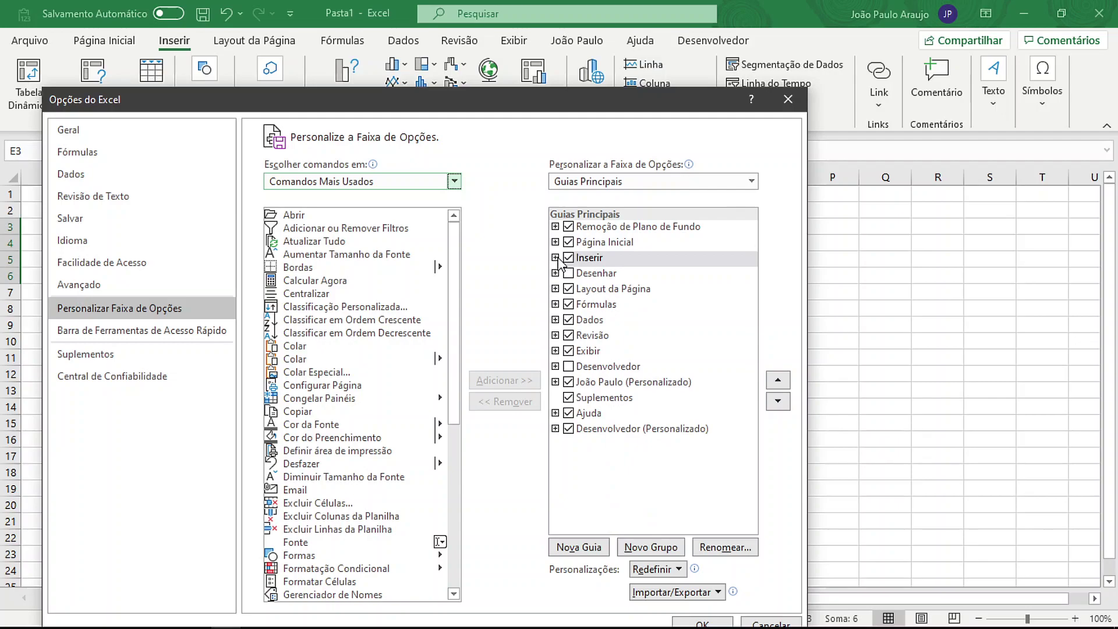
pyautogui.click(606, 242)
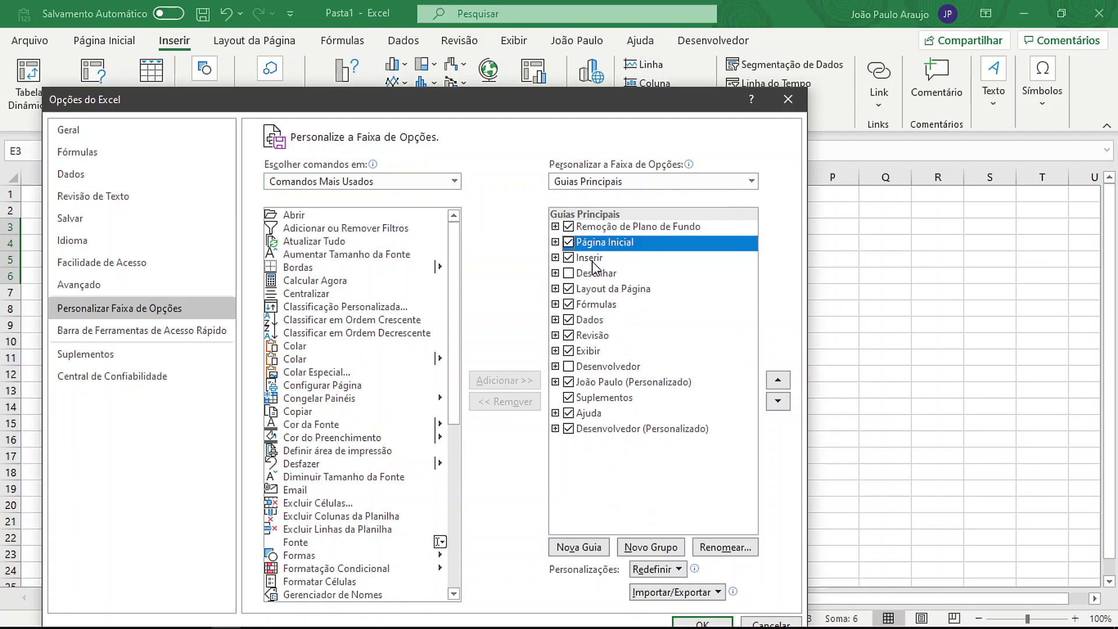
pyautogui.click(597, 258)
pyautogui.click(597, 290)
pyautogui.click(597, 305)
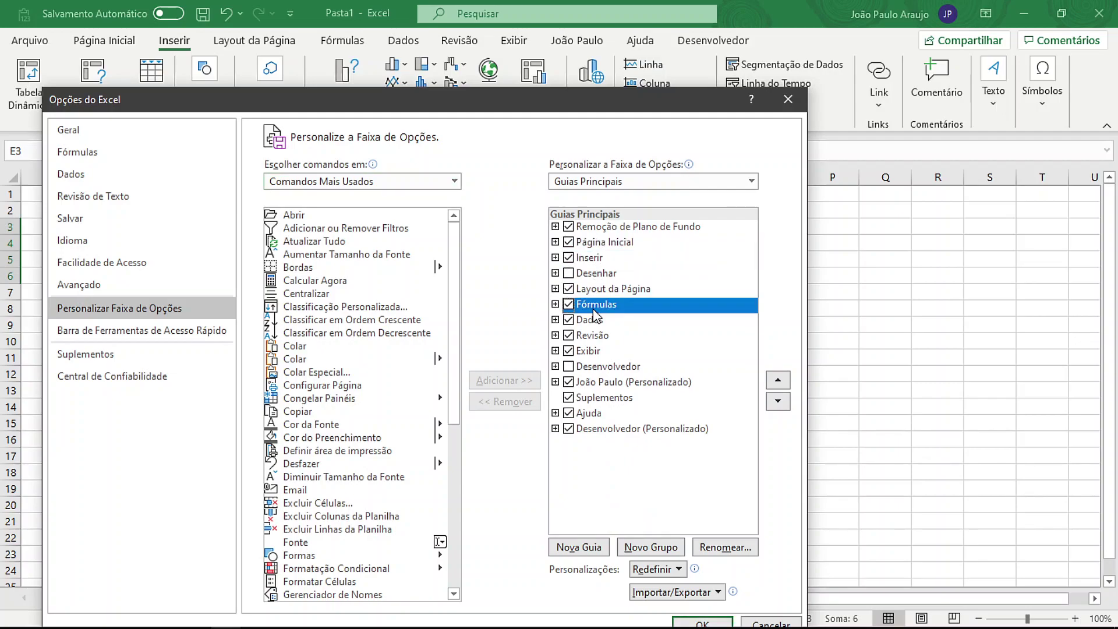
pyautogui.click(603, 382)
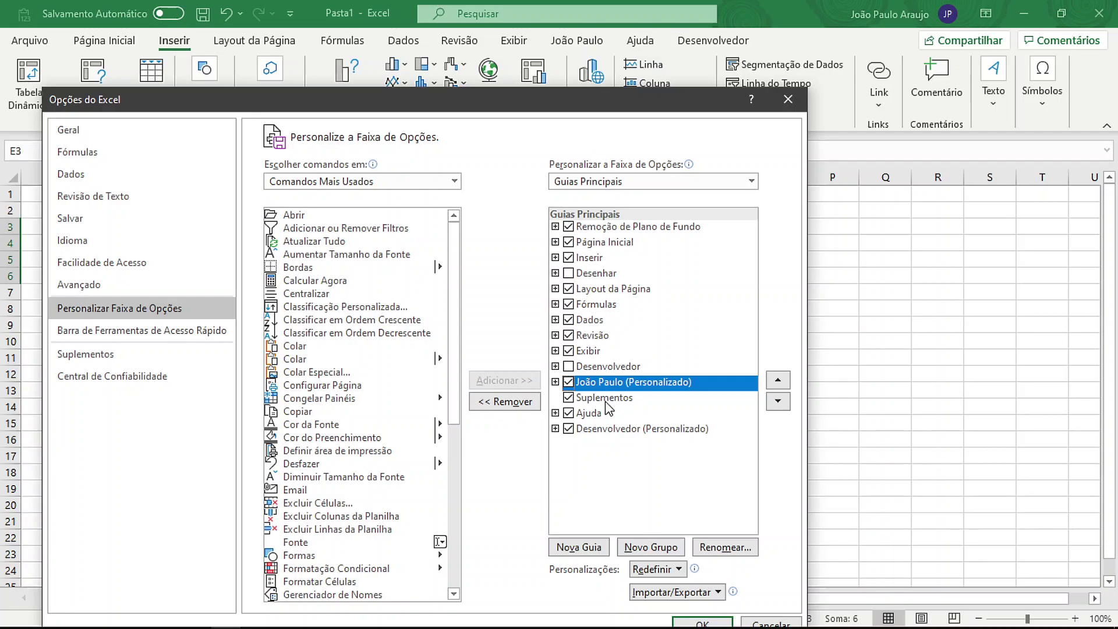
pyautogui.click(518, 406)
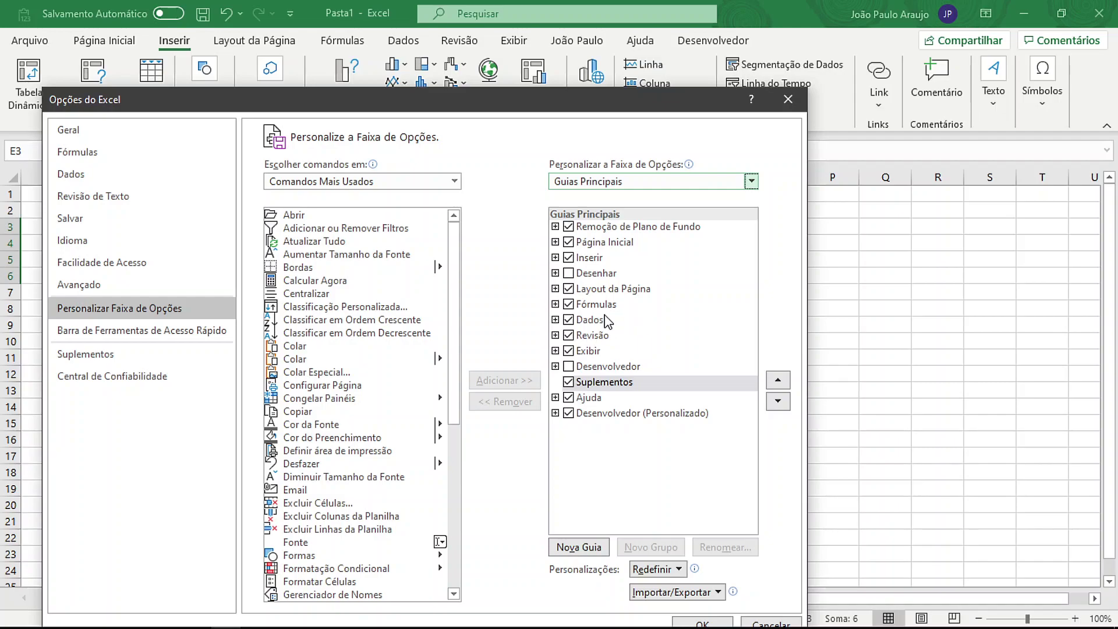
# Step: Add a Nova Guia with its Novo Grupo and rename the tab with the user's name
pyautogui.click(579, 547)
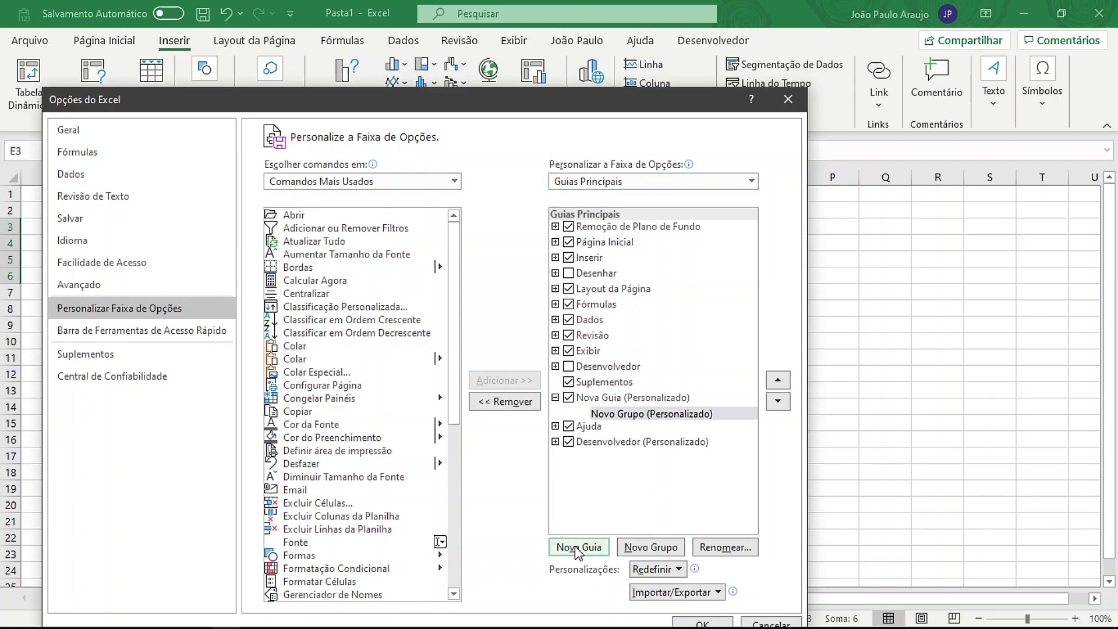
pyautogui.click(599, 398)
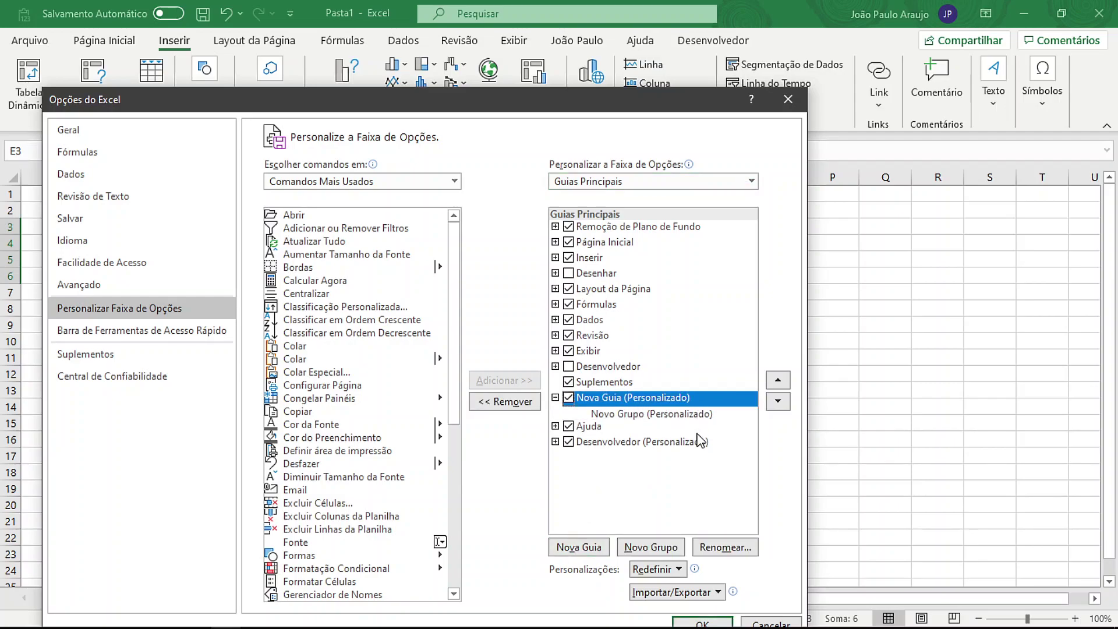
pyautogui.click(725, 547)
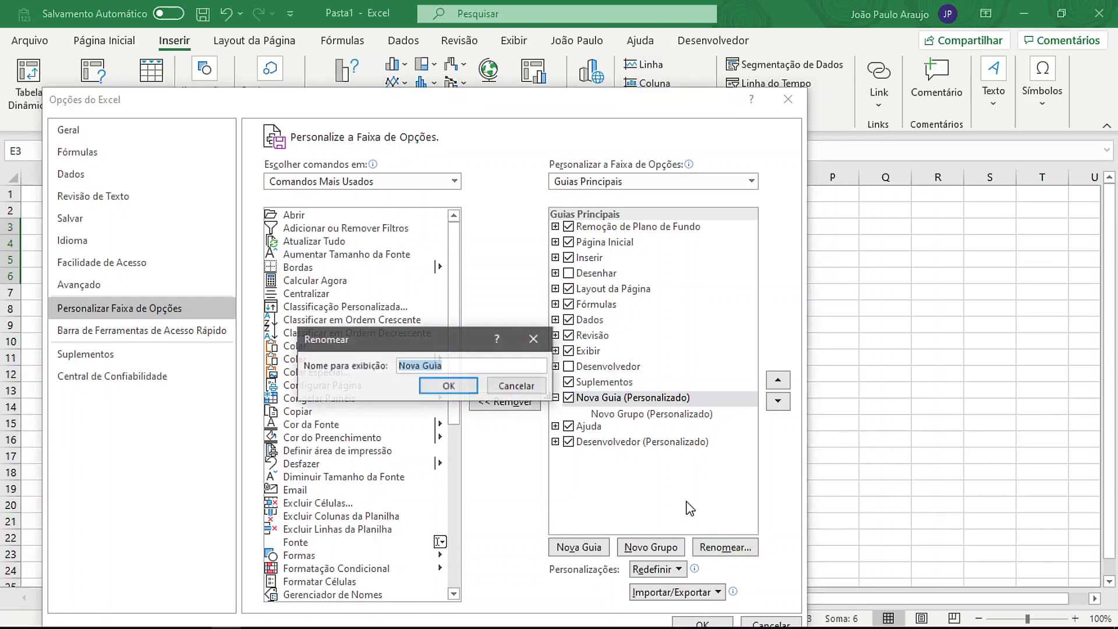
pyautogui.moveTo(435, 338); pyautogui.dragTo(417, 328)
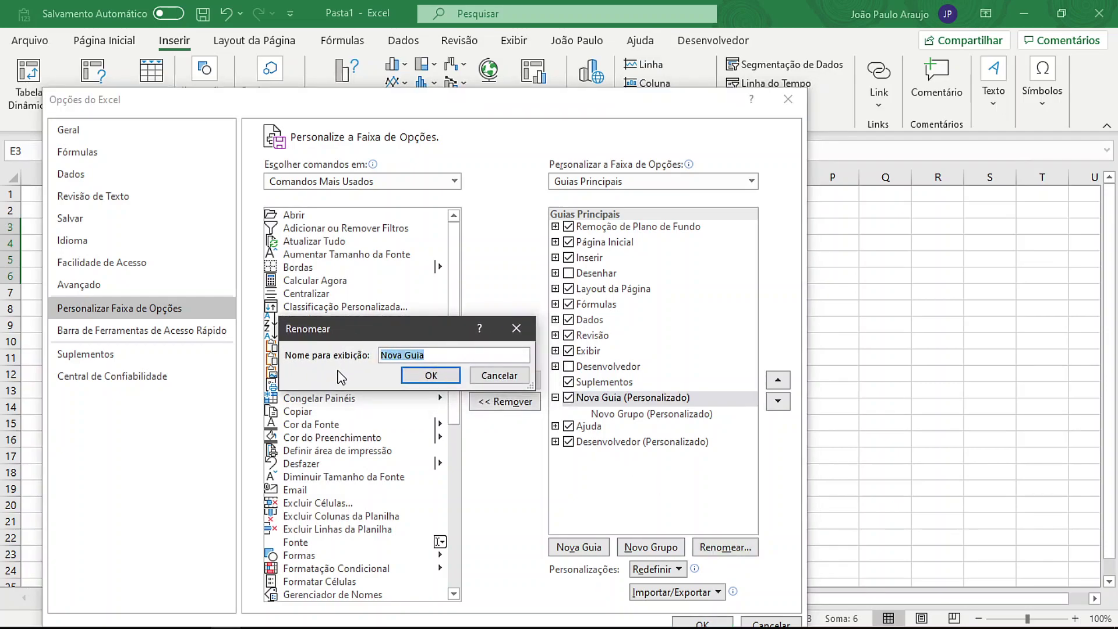
pyautogui.write('João Paulo')
pyautogui.click(431, 375)
pyautogui.click(650, 416)
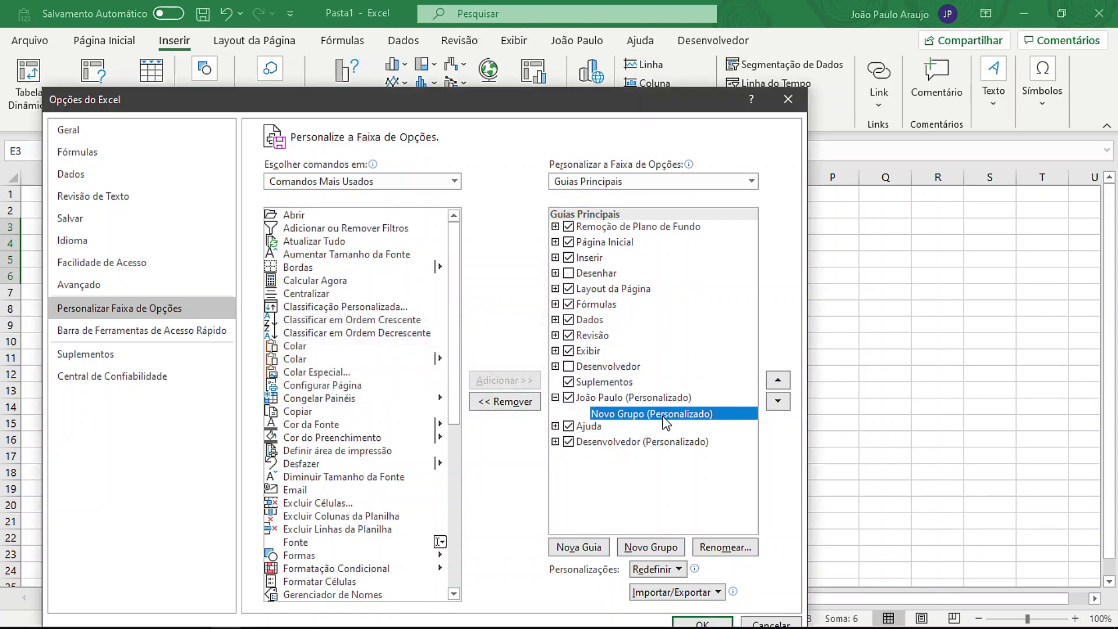
# Step: Rename Novo Grupo (Personalizado) under the custom tab to Texto
pyautogui.click(723, 547)
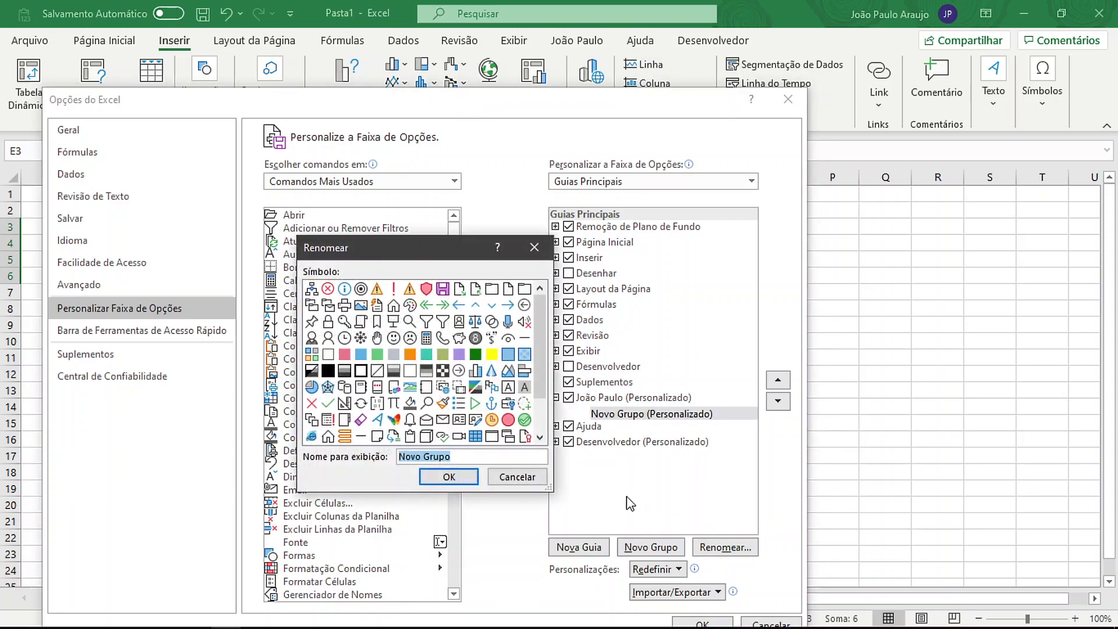
pyautogui.click(421, 457)
pyautogui.moveTo(455, 456); pyautogui.dragTo(367, 453)
pyautogui.write('Texto')
pyautogui.click(431, 477)
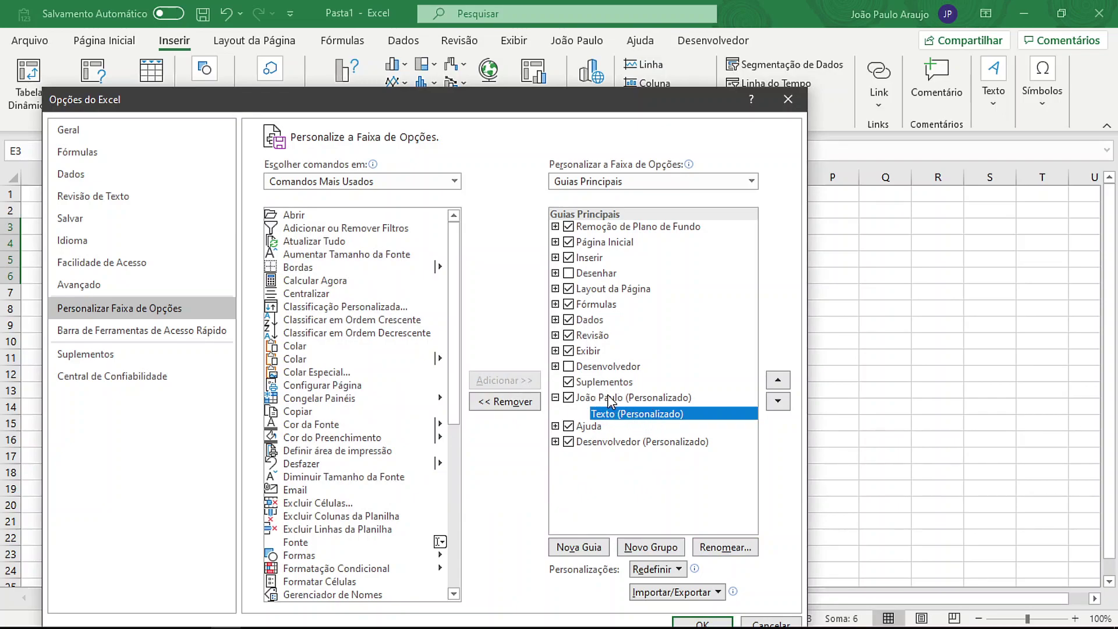
# Step: Add Aumentar Tamanho da Fonte, Centralizar, and ascending and descending sort commands to Texto
pyautogui.click(361, 255)
pyautogui.click(503, 380)
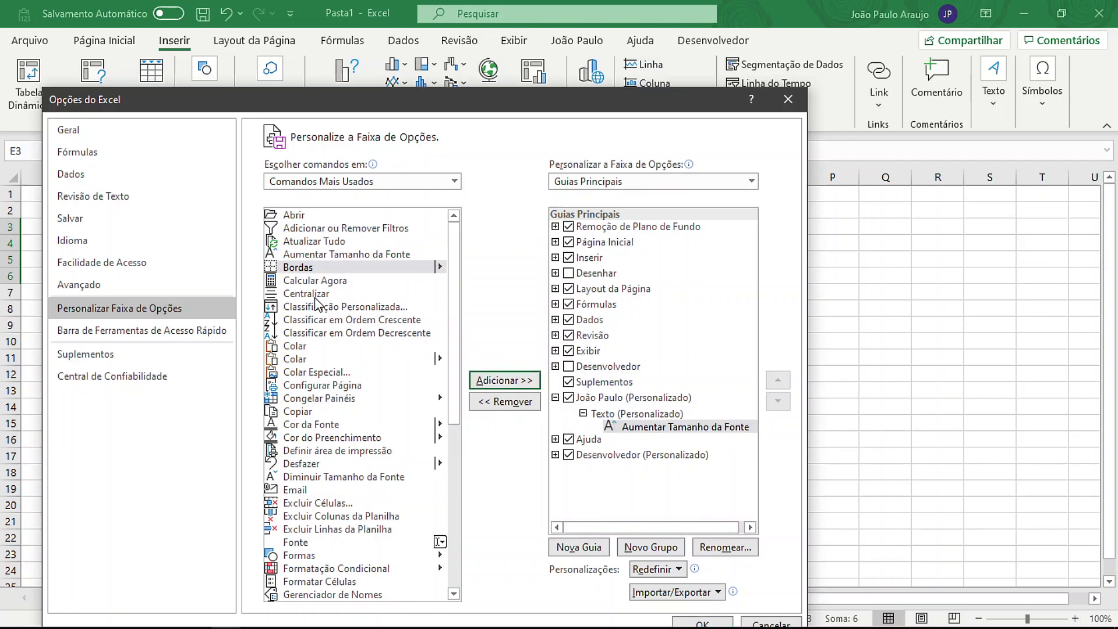
pyautogui.click(314, 295)
pyautogui.click(487, 381)
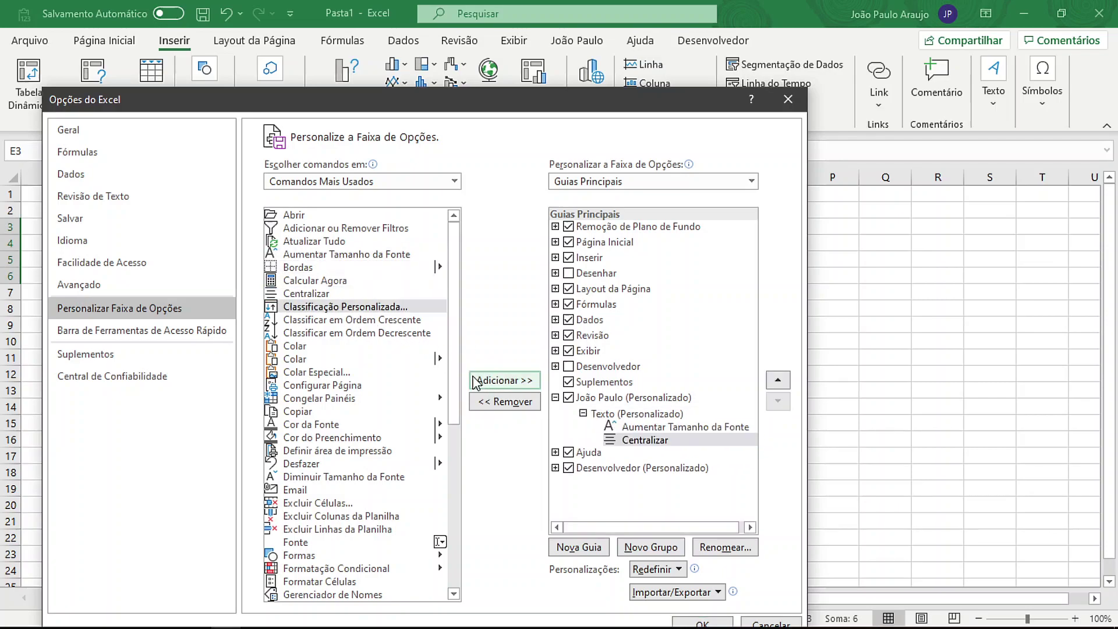
pyautogui.click(357, 322)
pyautogui.click(496, 381)
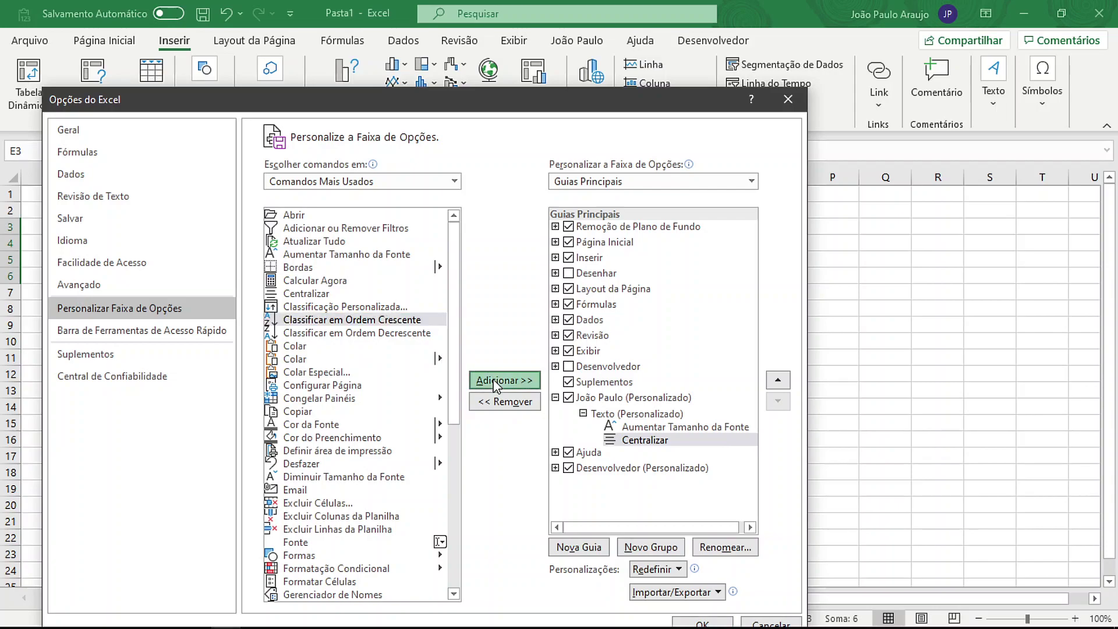
pyautogui.click(496, 382)
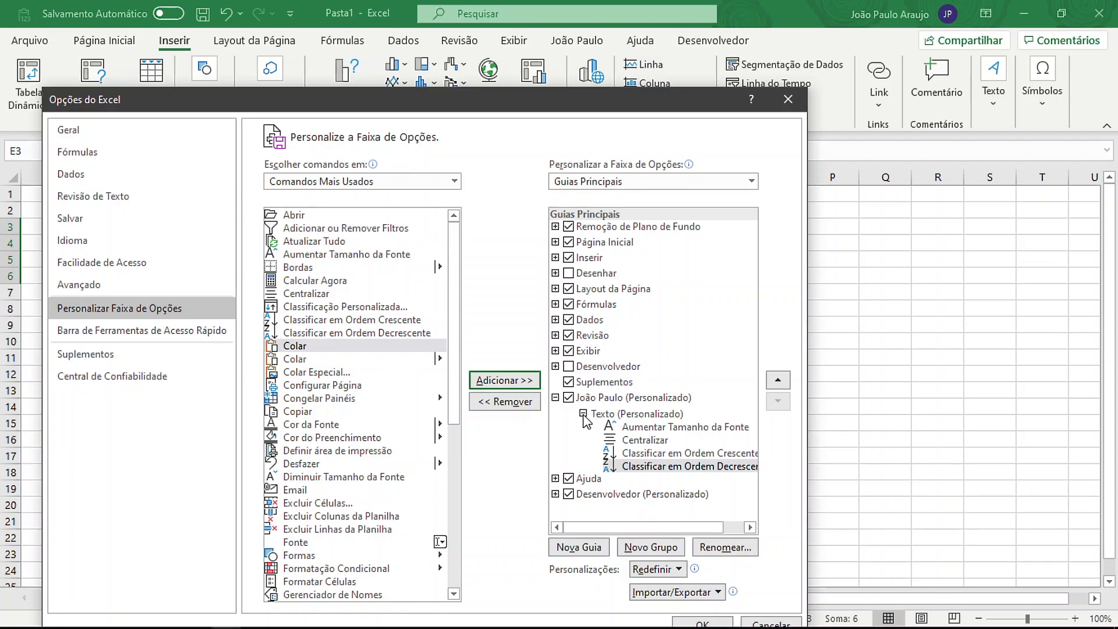
pyautogui.click(584, 415)
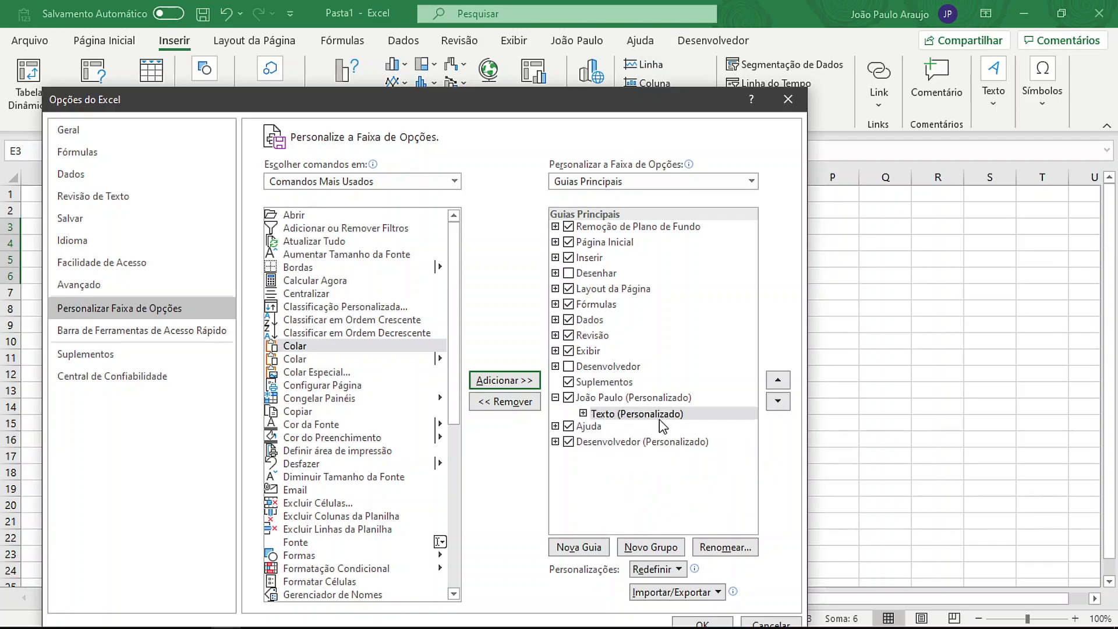
pyautogui.click(615, 416)
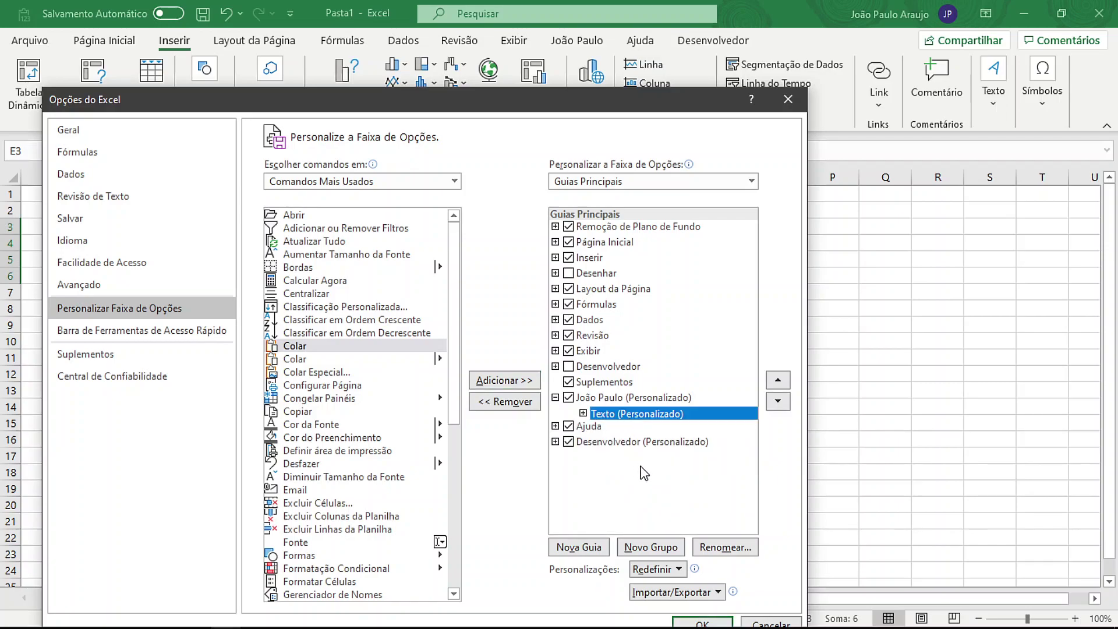
# Step: Add a new group after Texto in the custom tab and rename it GRáficos
pyautogui.click(647, 549)
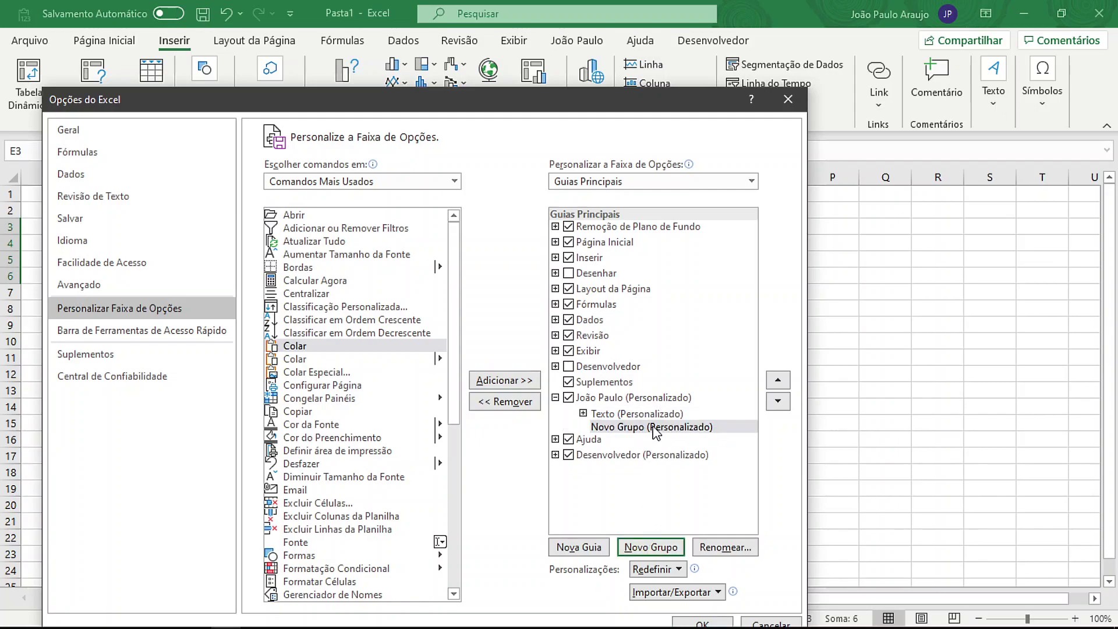
pyautogui.click(718, 547)
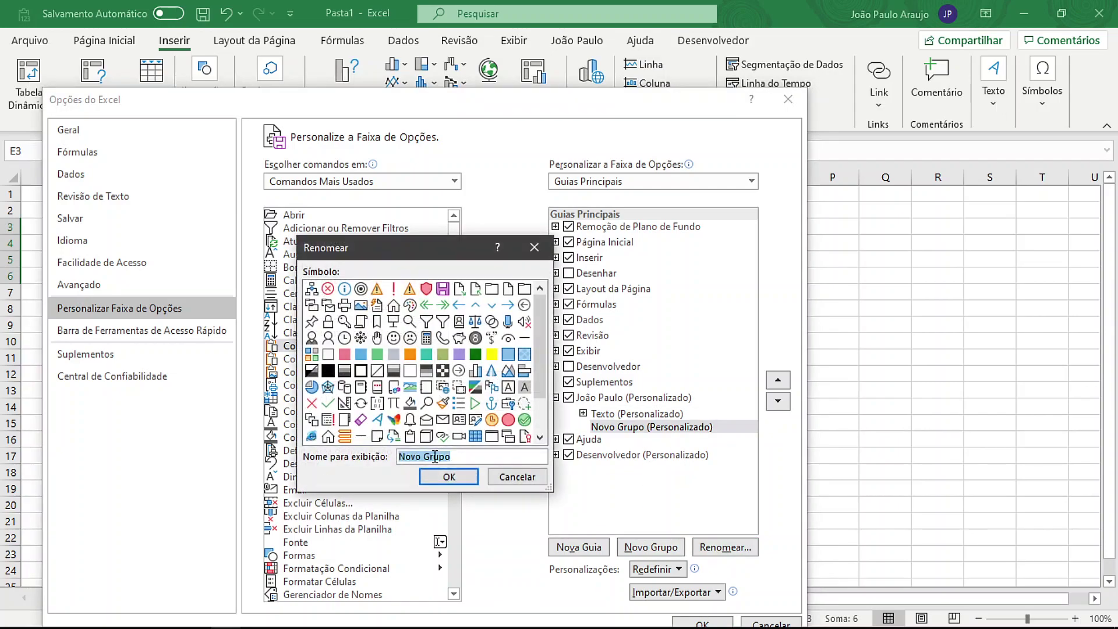
pyautogui.write('GRáficos')
pyautogui.click(451, 476)
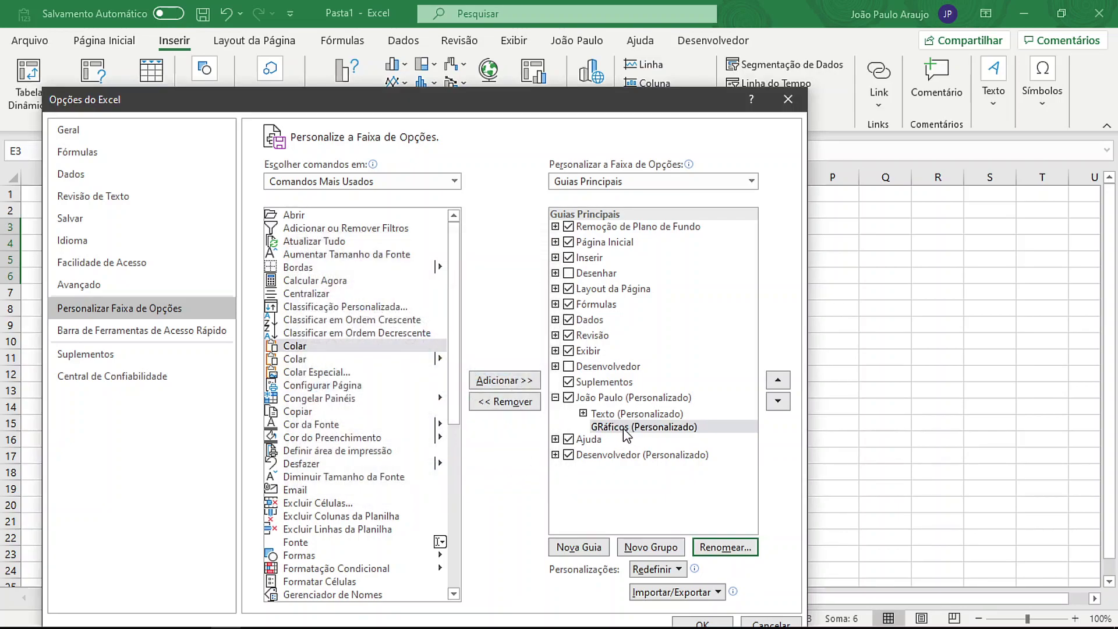
pyautogui.moveTo(457, 317)
pyautogui.mouseDown()
pyautogui.moveTo(430, 466)
pyautogui.moveTo(437, 518)
pyautogui.mouseUp()
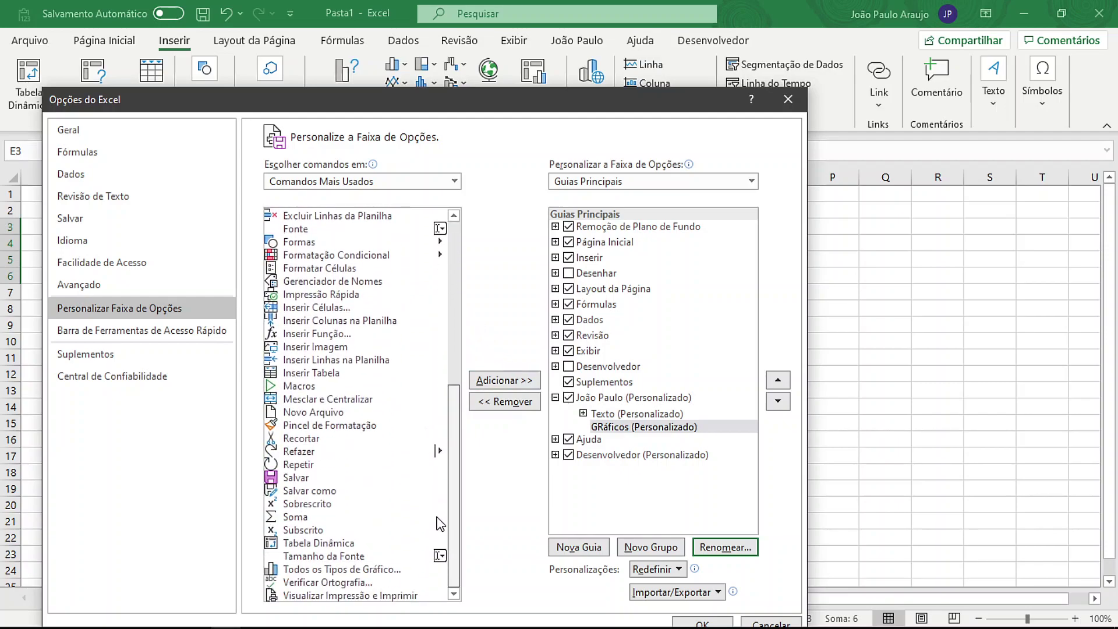
# Step: Add Todos os Tipos de Gráfico and Tabela Dinâmica to GRáficos, then confirm with OK
pyautogui.click(357, 571)
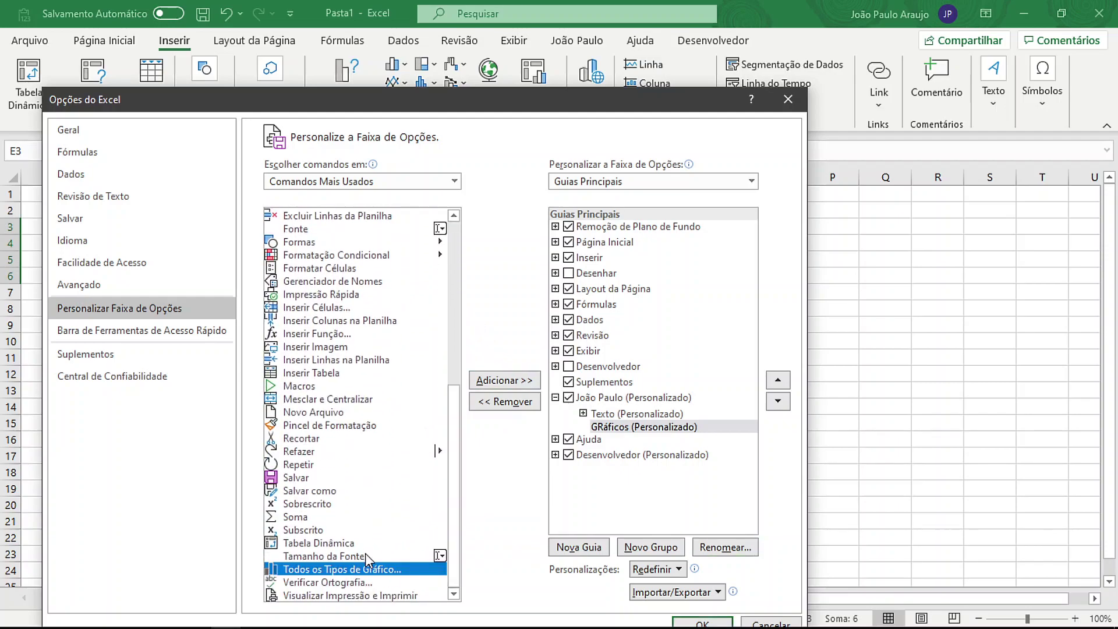
pyautogui.click(508, 385)
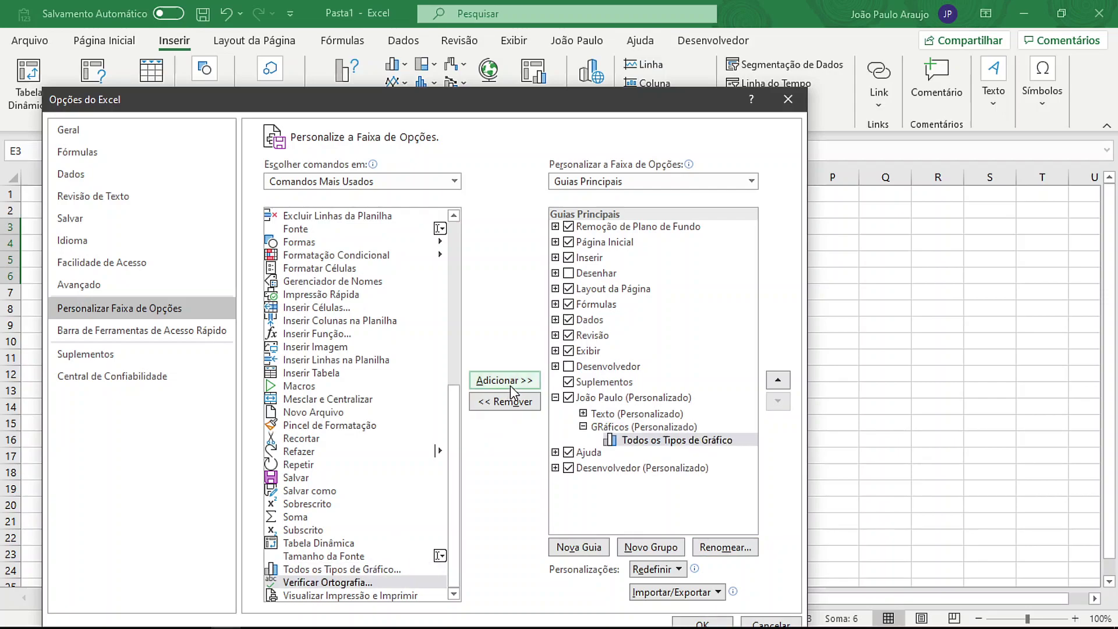
pyautogui.click(311, 546)
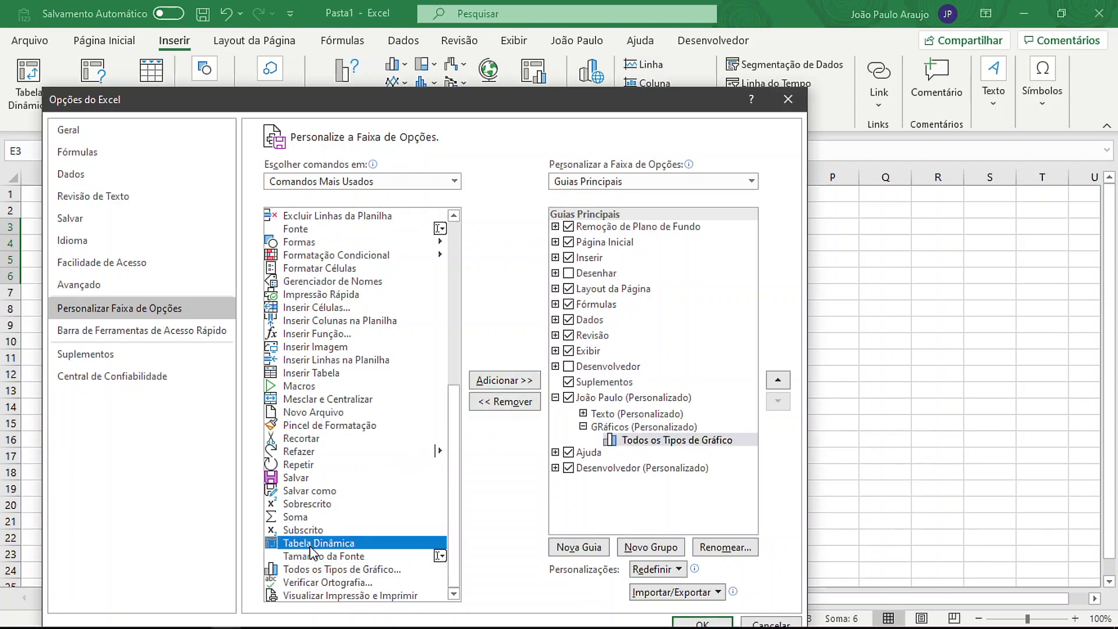
pyautogui.click(498, 380)
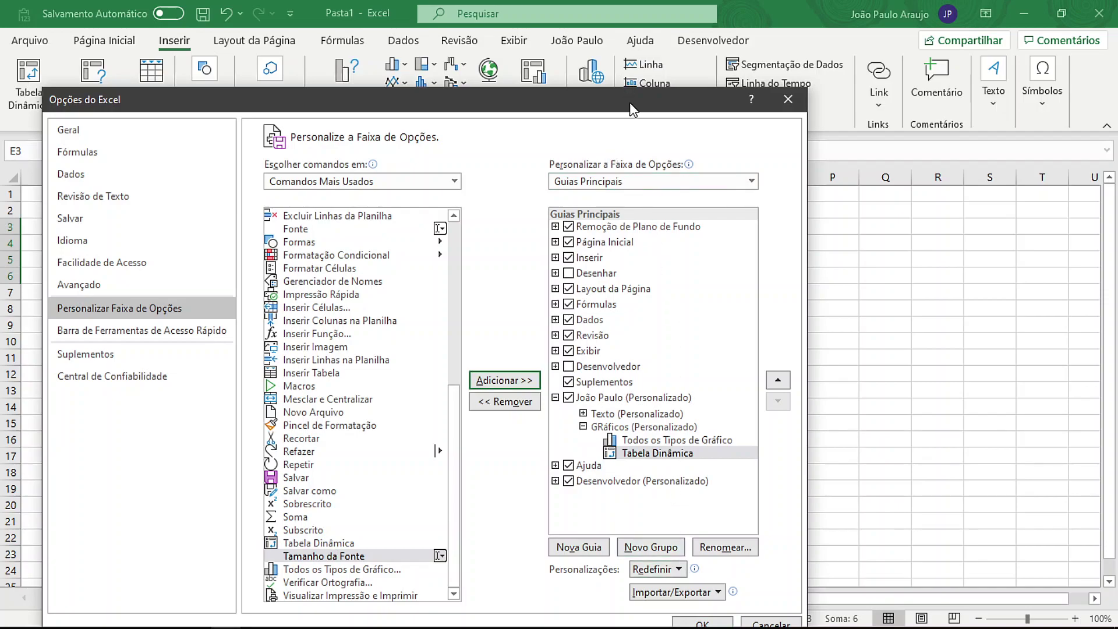
pyautogui.moveTo(630, 103); pyautogui.dragTo(625, 65)
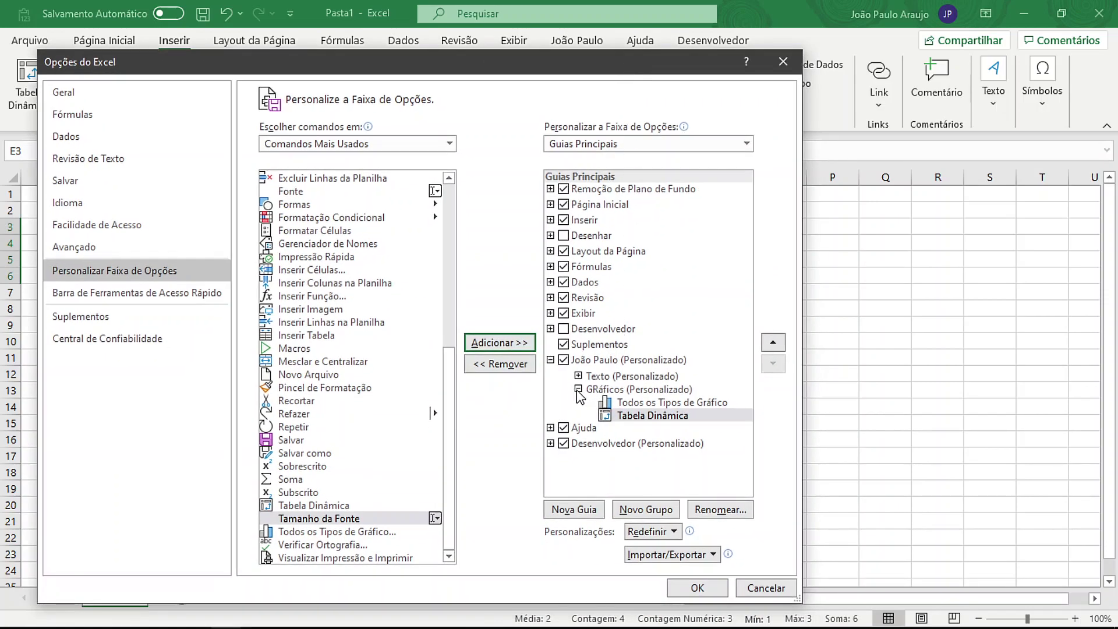
pyautogui.click(579, 389)
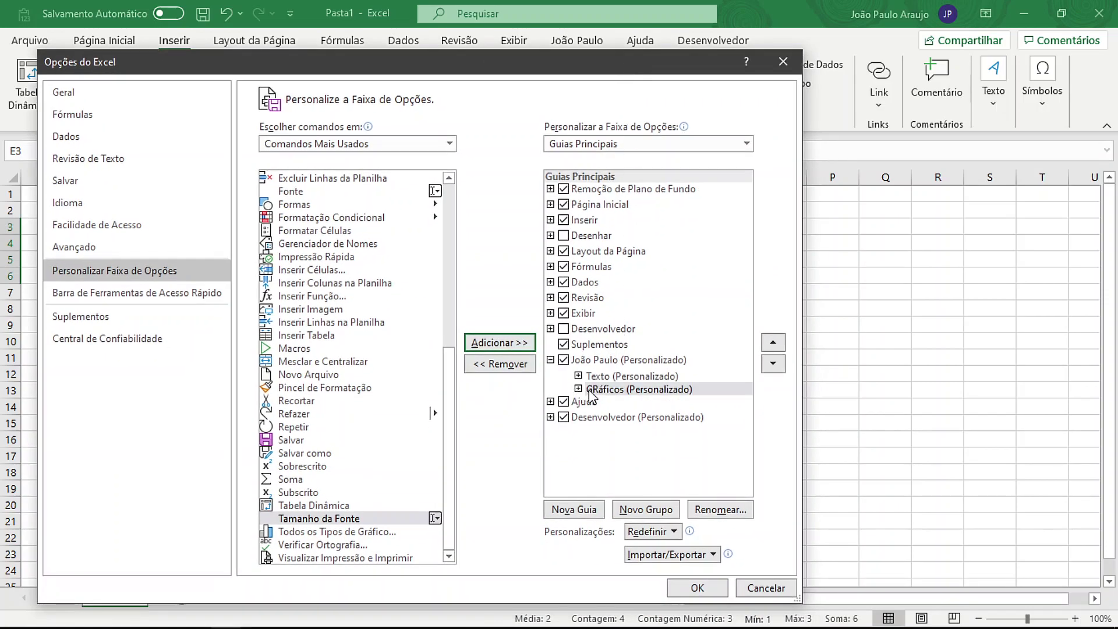
pyautogui.click(679, 596)
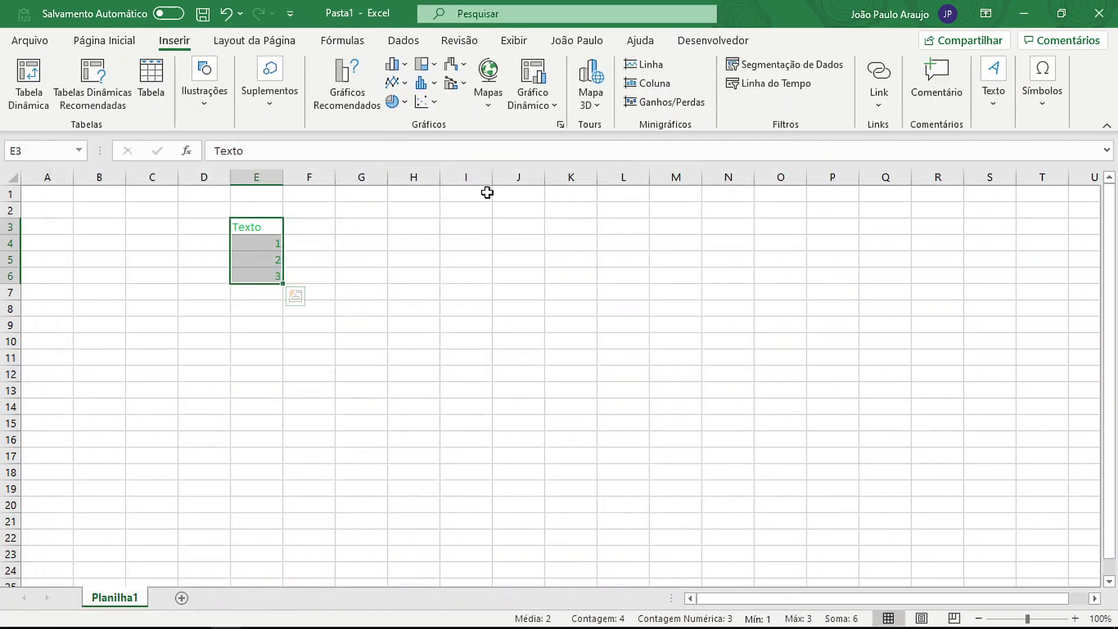
# Step: On the João Paulo tab, raise the font size of E3:E6 twice and centre it
pyautogui.click(585, 41)
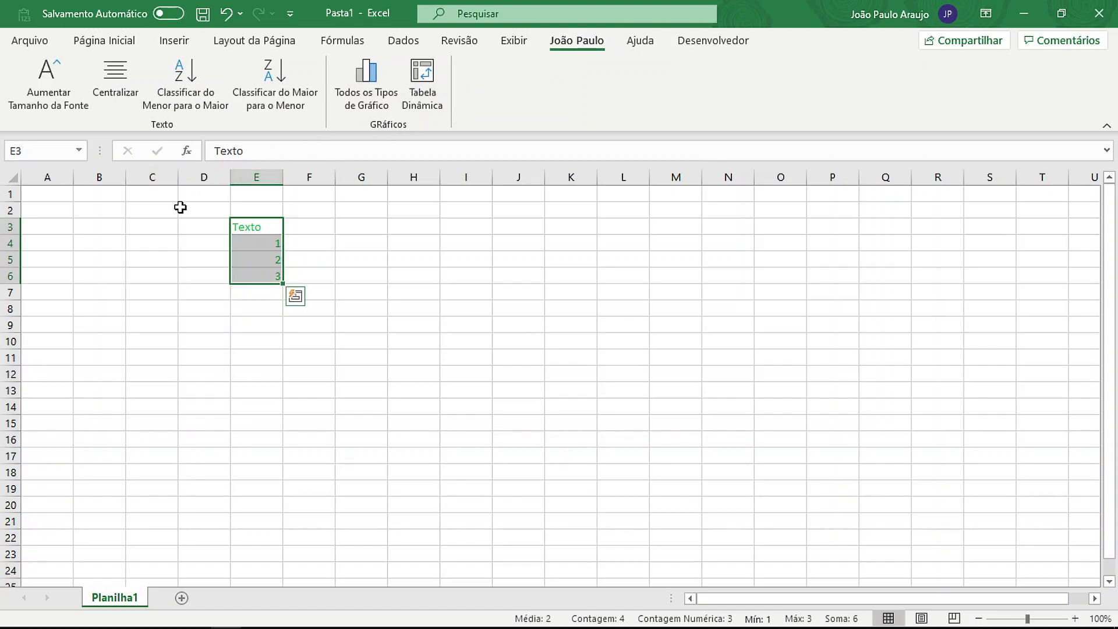
pyautogui.click(65, 99)
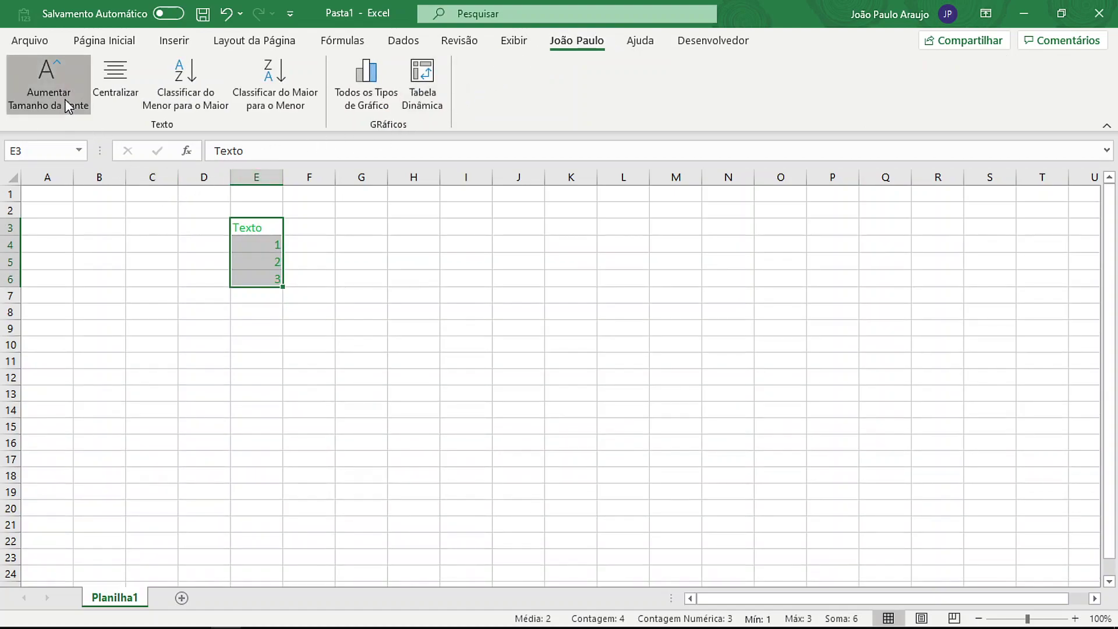
pyautogui.click(64, 99)
pyautogui.click(122, 88)
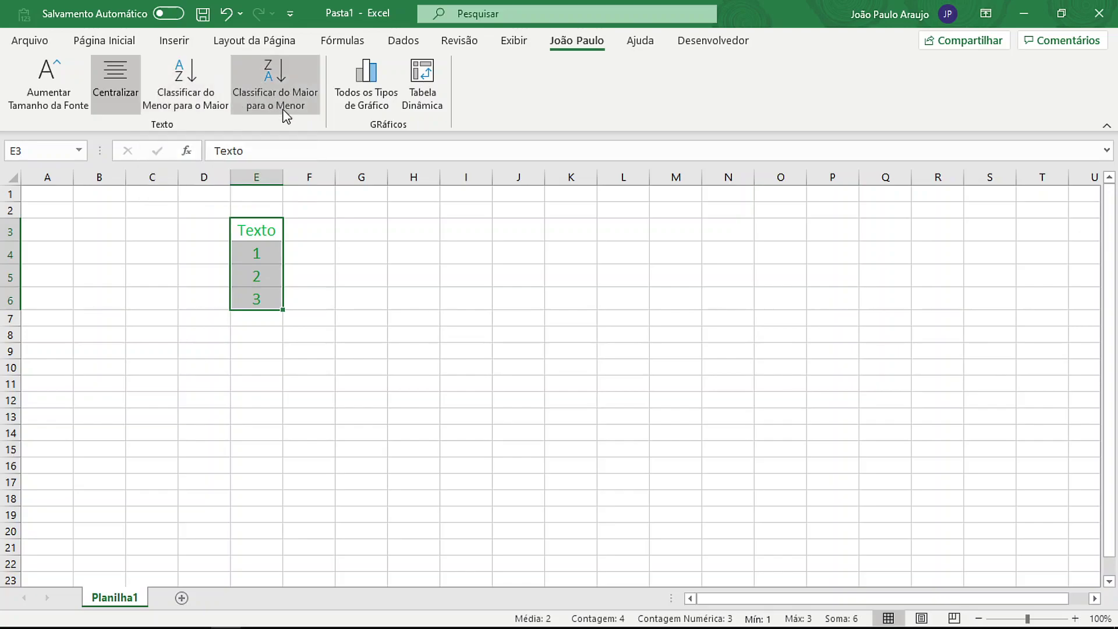
# Step: Insert a stacked bar chart of the Texto values 1, 2, 3 and move it up-left
pyautogui.click(370, 90)
pyautogui.click(461, 106)
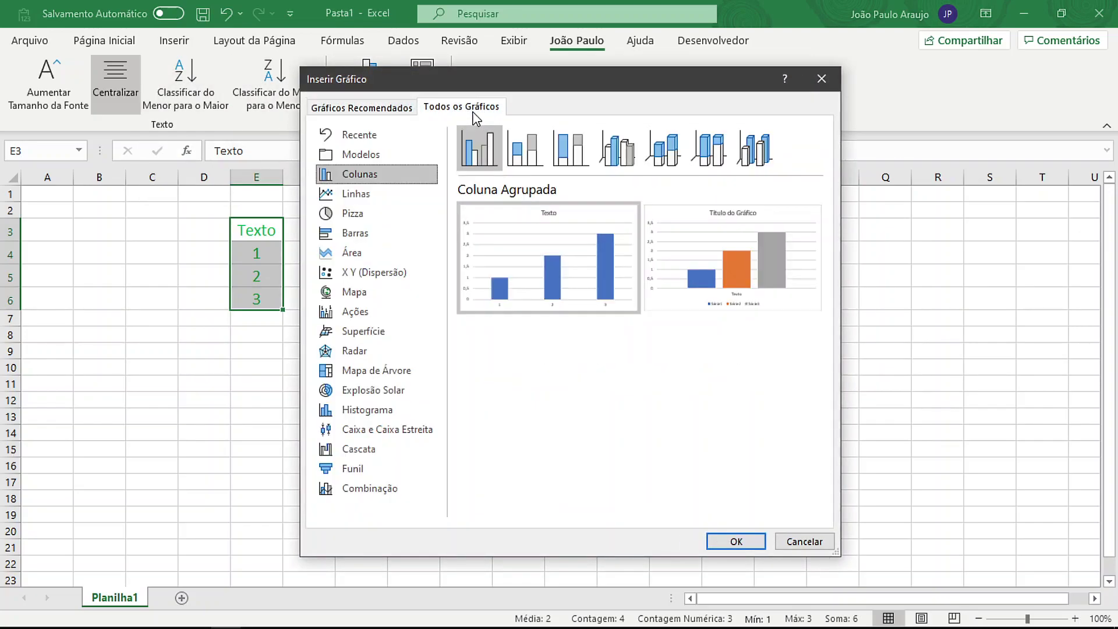
pyautogui.click(395, 214)
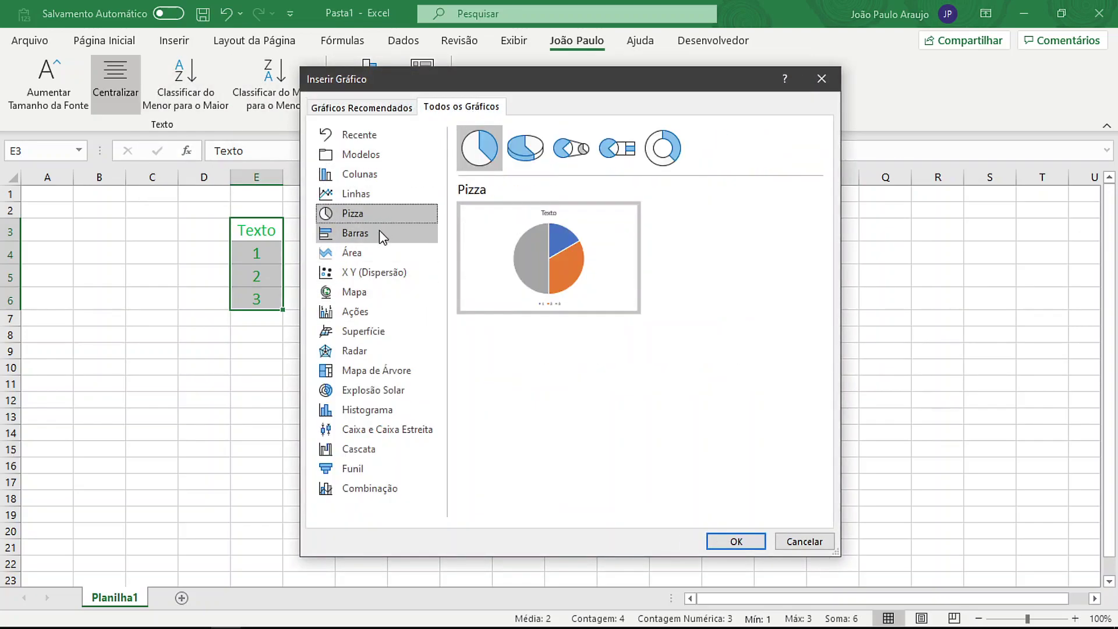
pyautogui.click(378, 232)
pyautogui.click(543, 146)
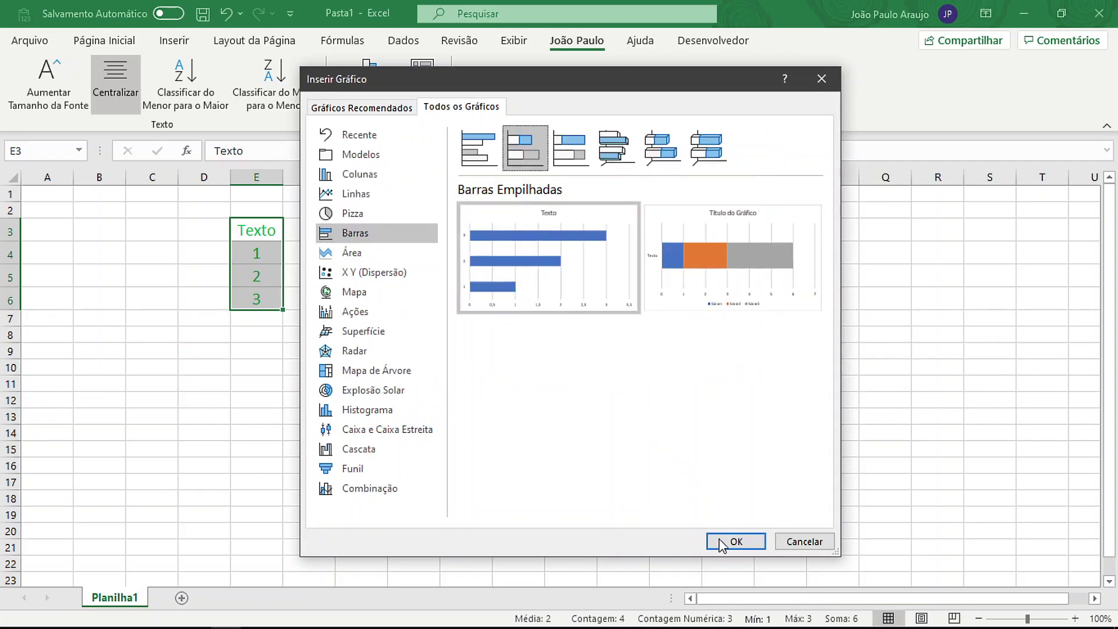
pyautogui.click(739, 540)
pyautogui.moveTo(466, 294); pyautogui.dragTo(407, 224)
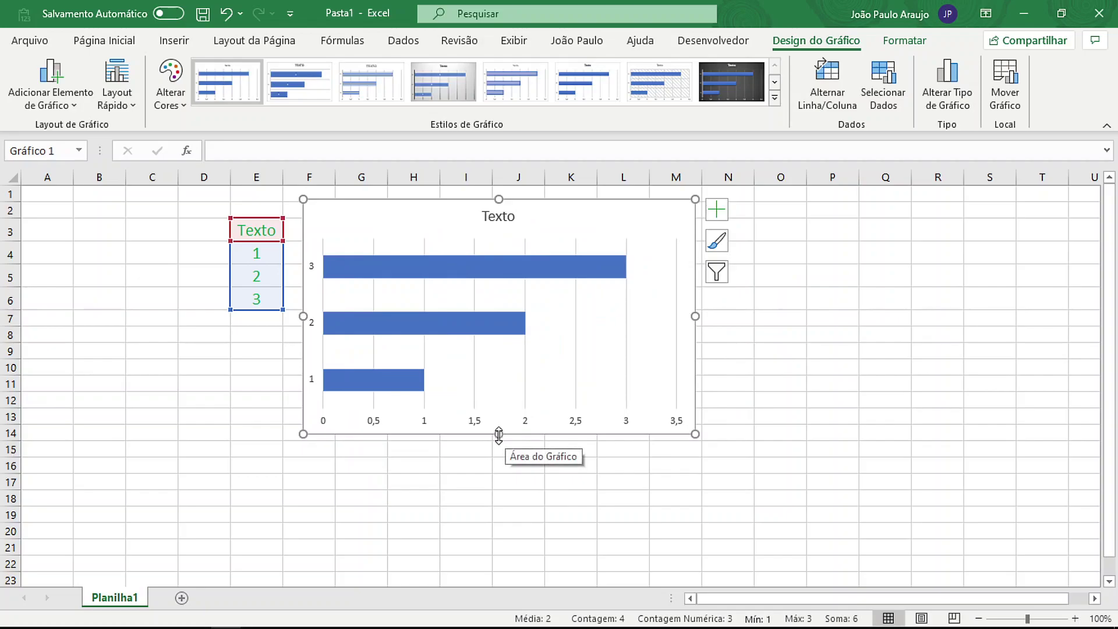
# Step: Shorten and narrow the bar chart beside column E, deselect it, and return to João Paulo
pyautogui.moveTo(499, 435); pyautogui.dragTo(506, 394)
pyautogui.moveTo(440, 215); pyautogui.dragTo(421, 230)
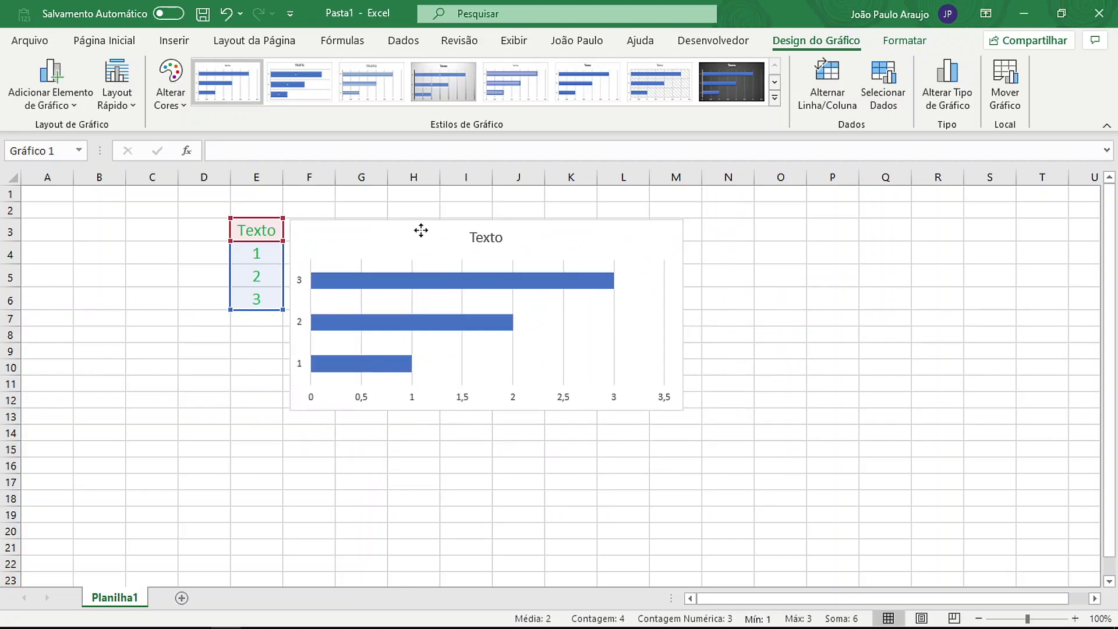
pyautogui.moveTo(683, 315); pyautogui.dragTo(627, 318)
pyautogui.click(677, 345)
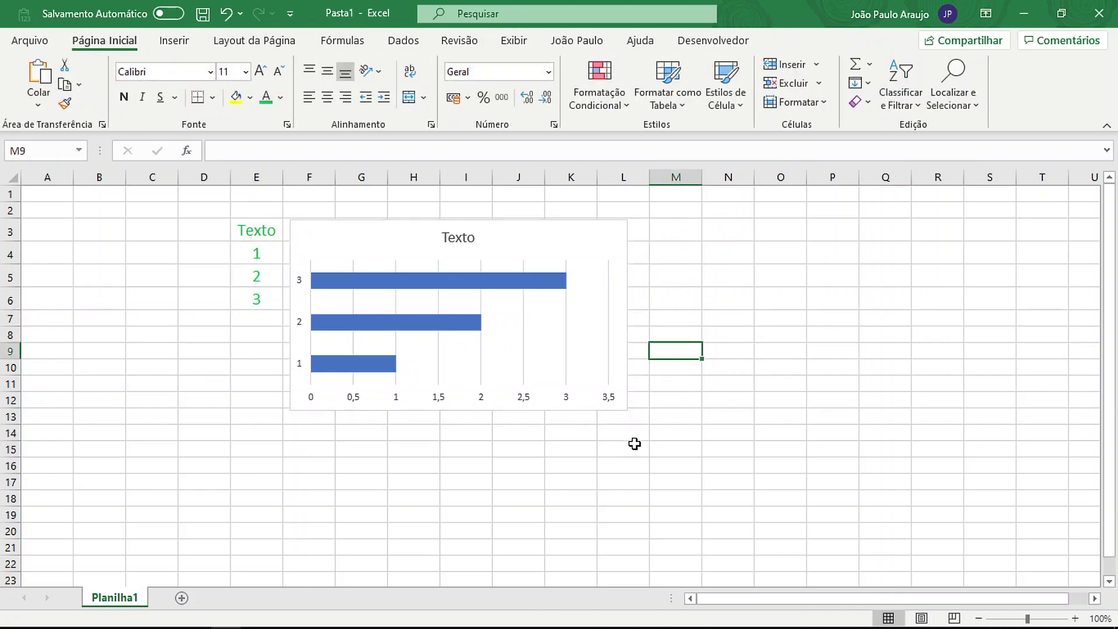
pyautogui.click(578, 42)
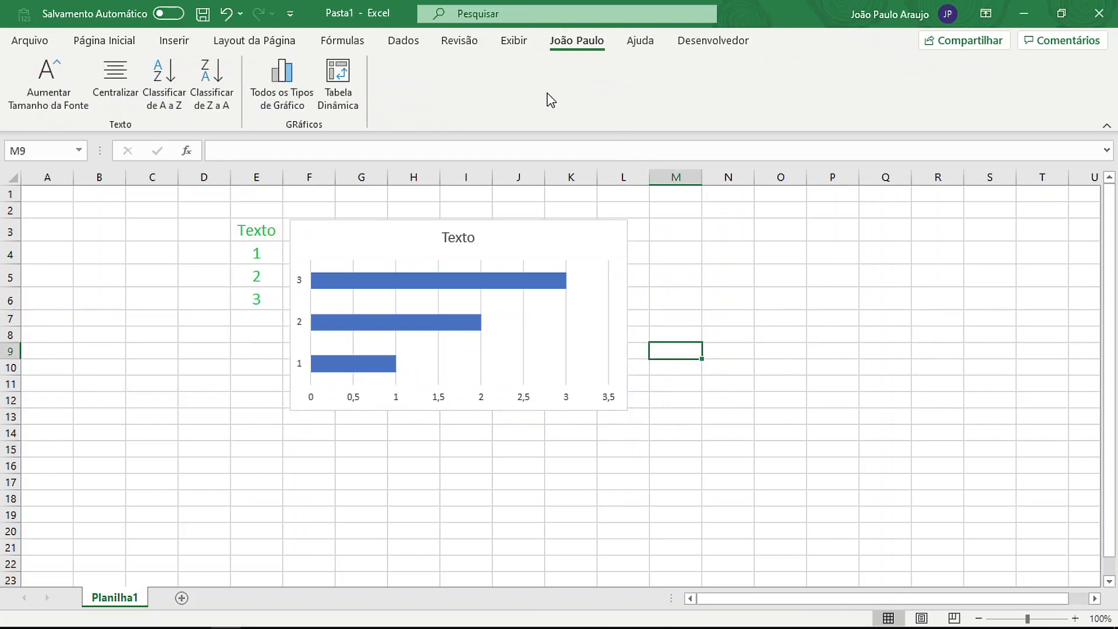